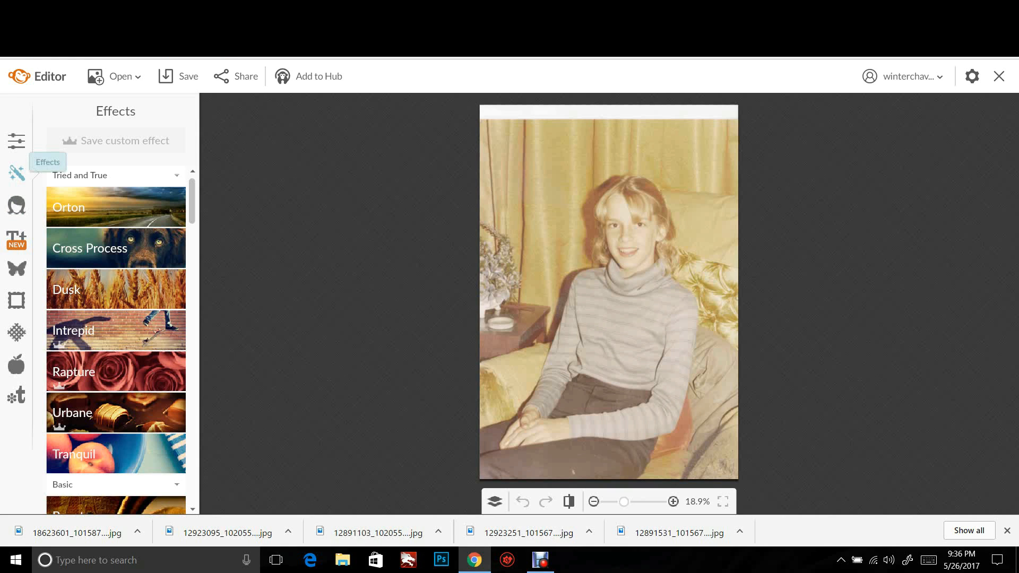
In the Levels effect, set the red channel's black point to 113 and pull its white point in to the histogram's bright end
left_click_drag(192, 201, 192, 481)
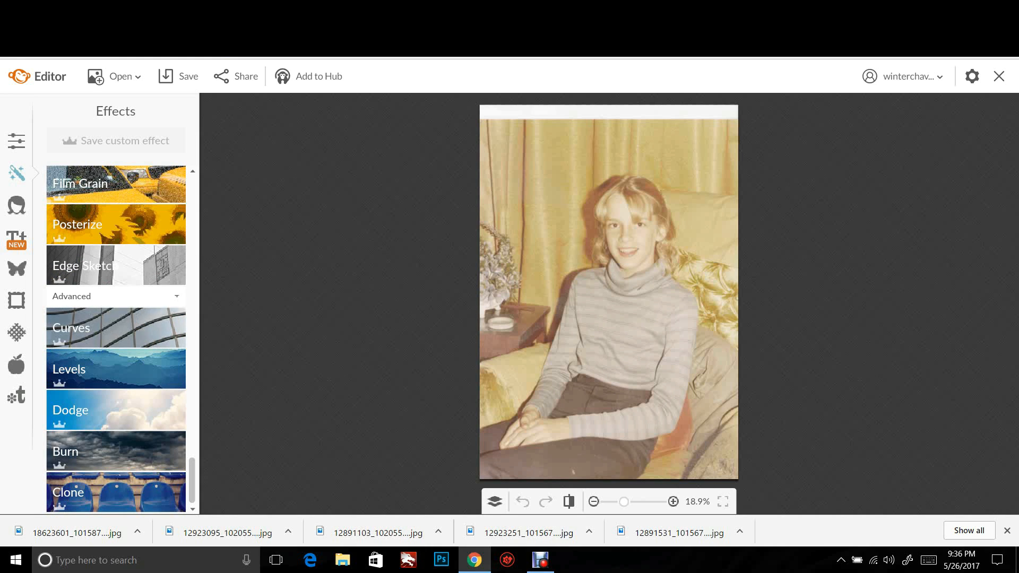
left_click(115, 369)
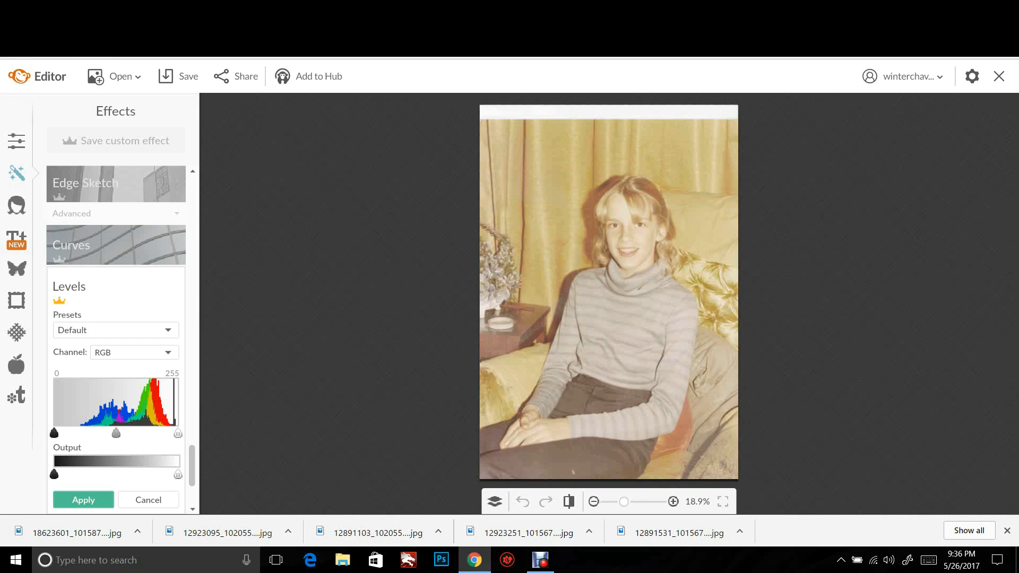
left_click(134, 352)
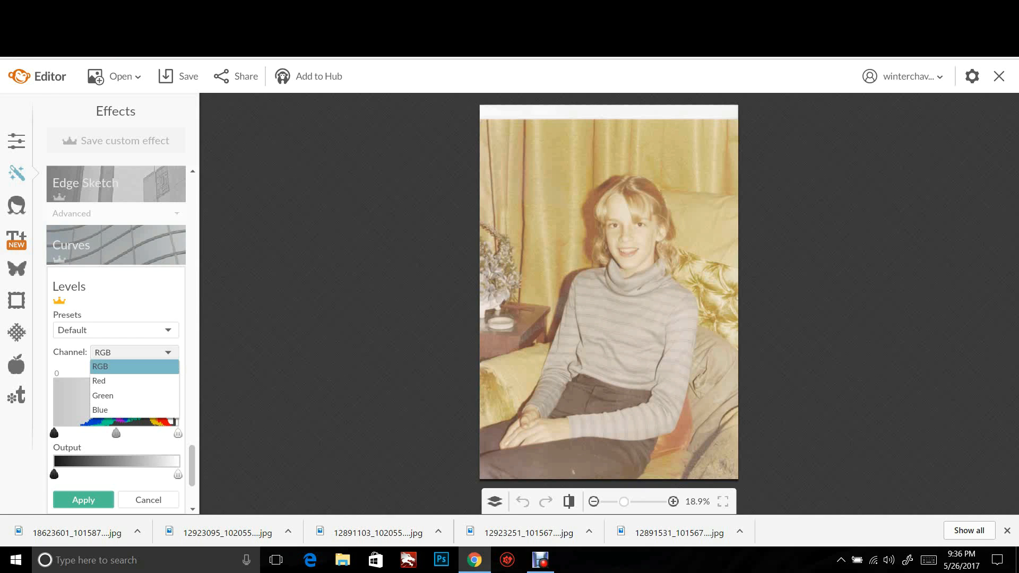
left_click(128, 382)
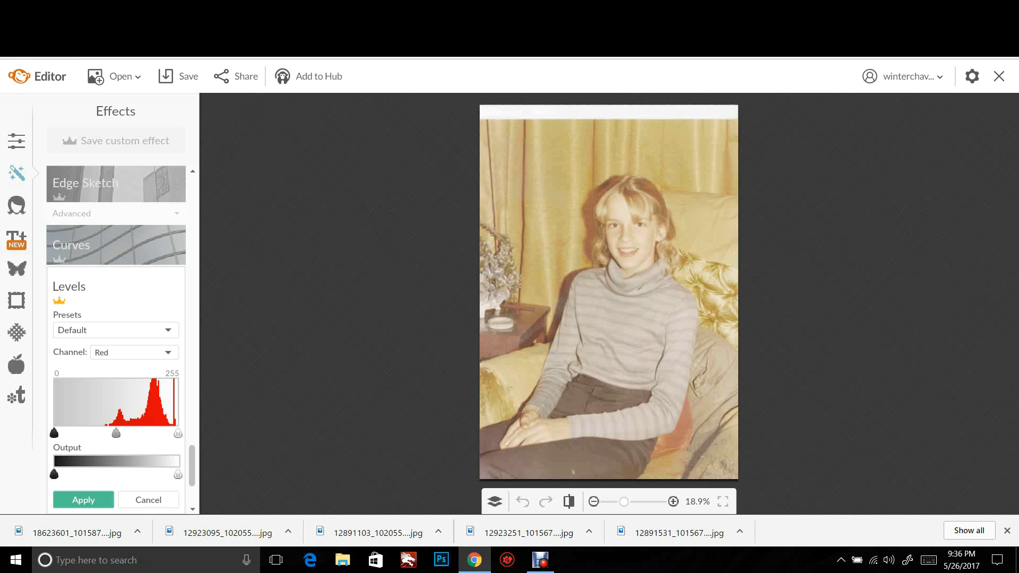
left_click_drag(54, 433, 108, 434)
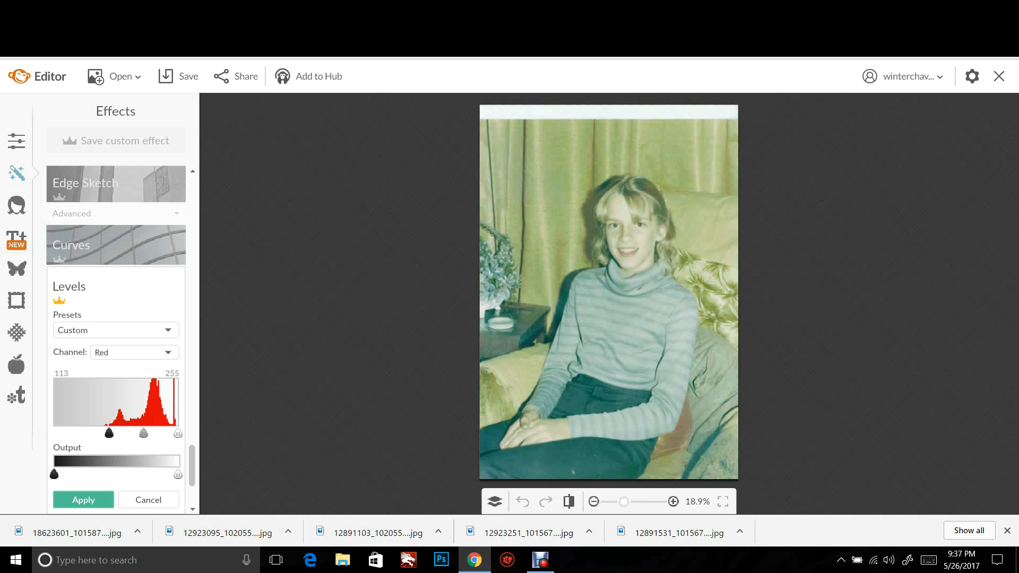
left_click_drag(178, 433, 175, 433)
Set the green channel's black point to 75 and its white point to 248 in Levels
left_click(135, 352)
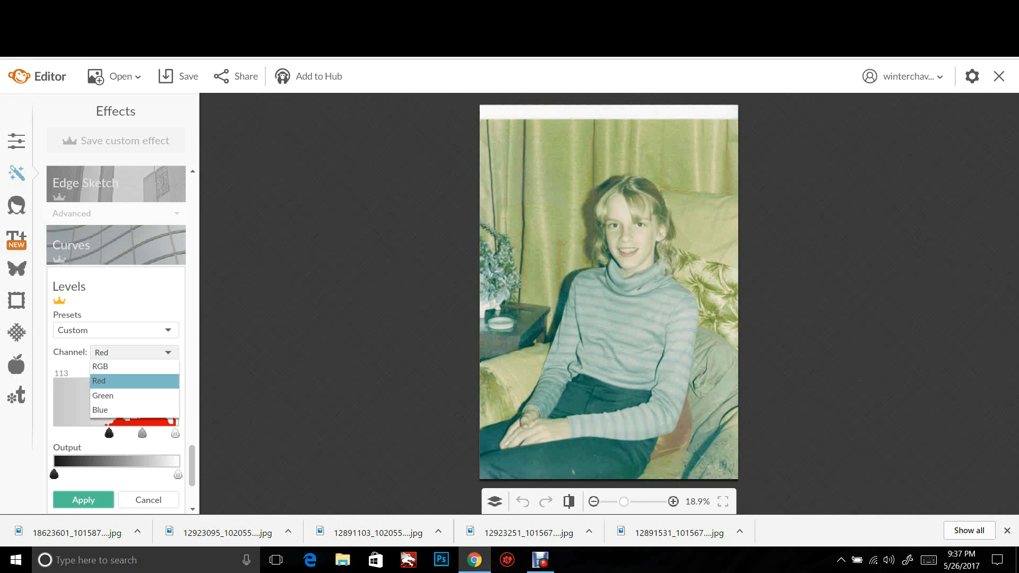
left_click(103, 395)
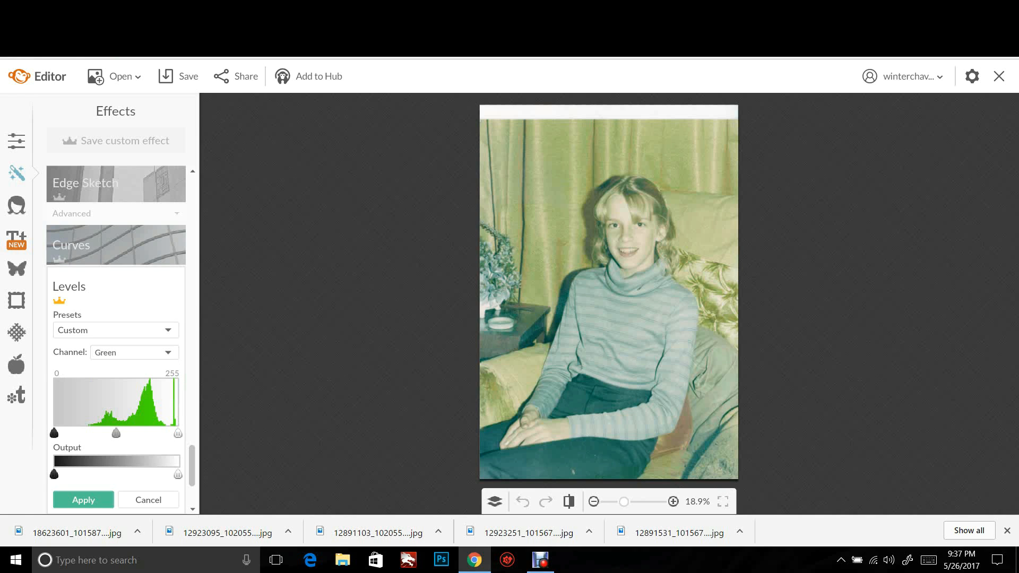
left_click_drag(54, 433, 90, 434)
left_click_drag(177, 433, 174, 434)
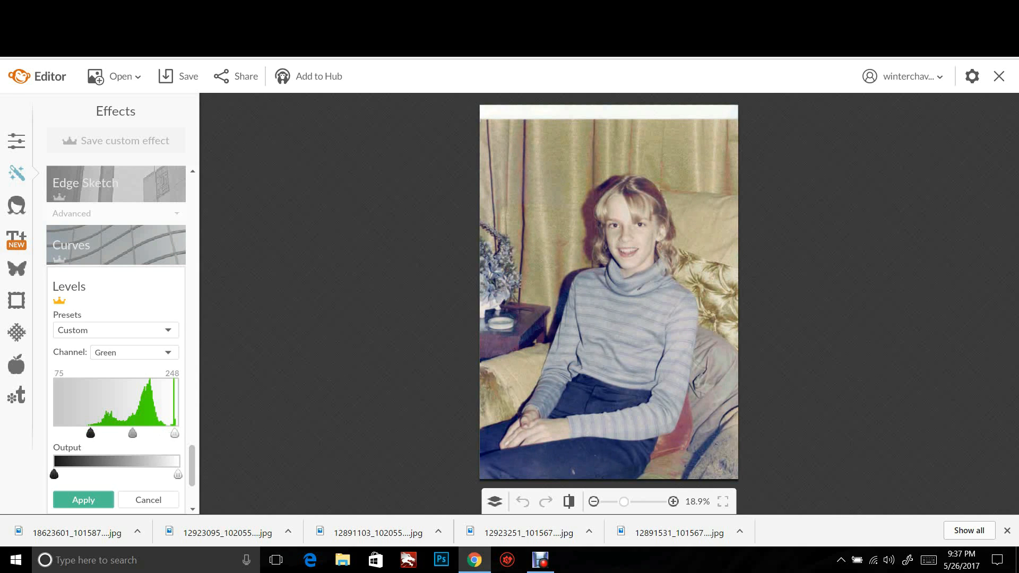
Set the blue channel's black point to 53 and its white point to 215 in Levels
left_click(135, 353)
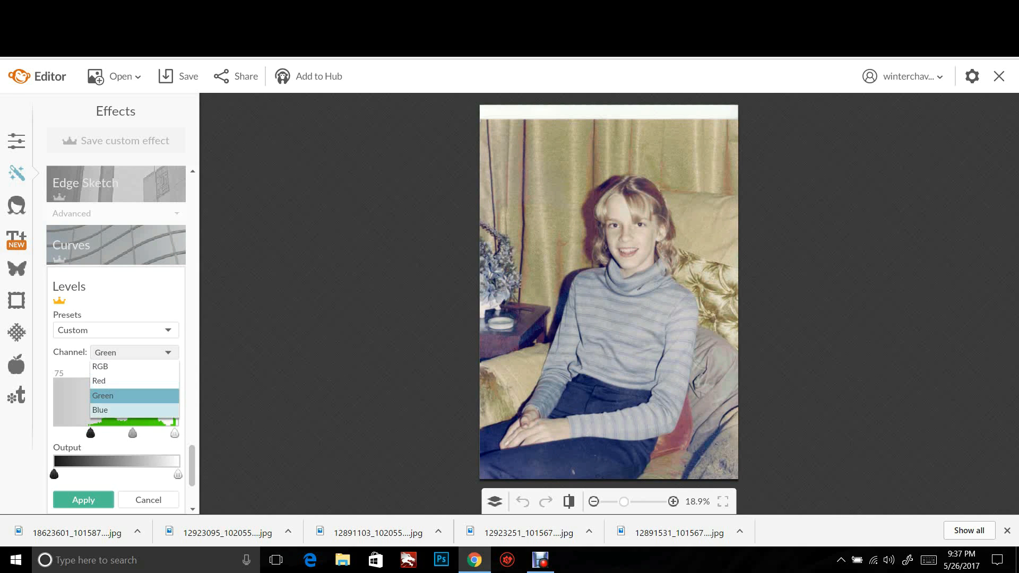
left_click(106, 410)
left_click_drag(54, 433, 80, 433)
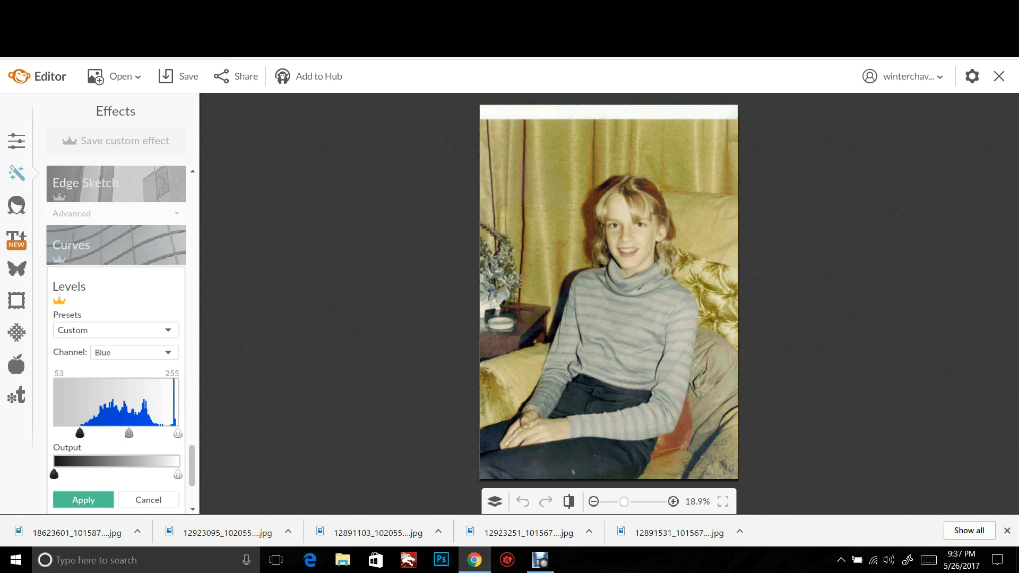
left_click_drag(177, 434, 158, 433)
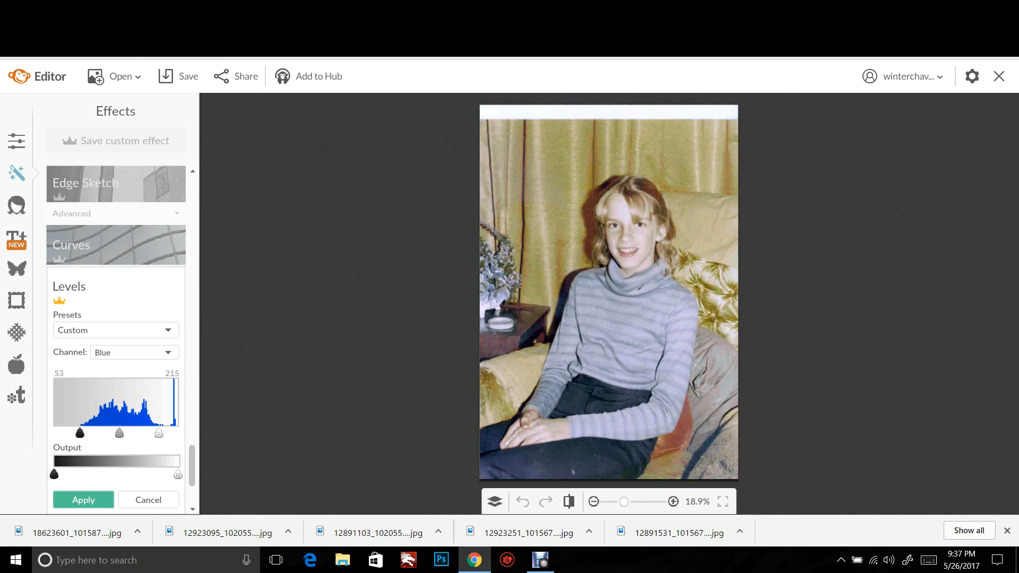
Fine-tune the green channel's white point to 250 and apply the Levels effect, checking the result against the original
left_click(135, 352)
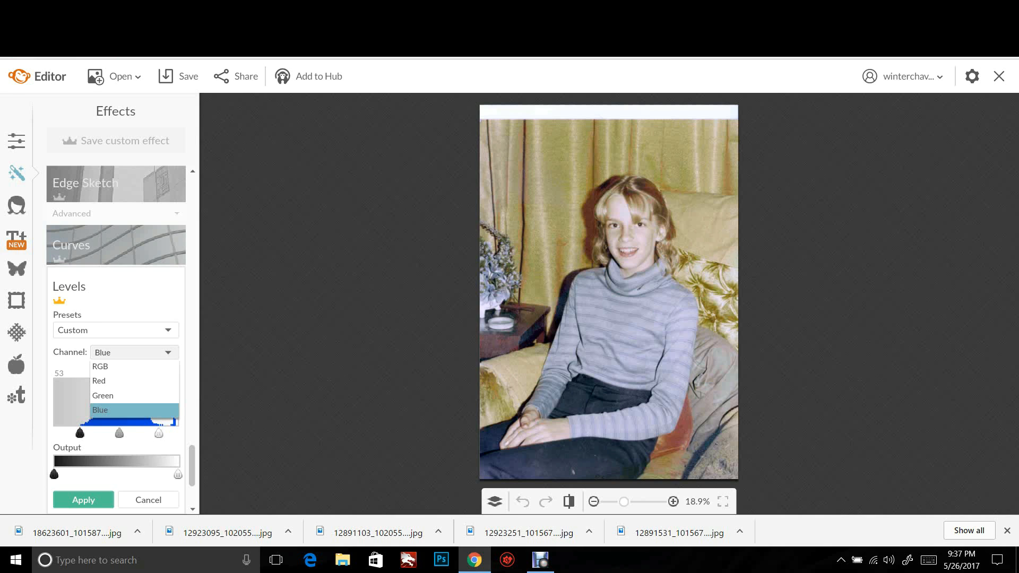
left_click(133, 396)
mouse_move(174, 433)
left_mouse_down()
mouse_move(161, 433)
mouse_move(175, 433)
left_mouse_up()
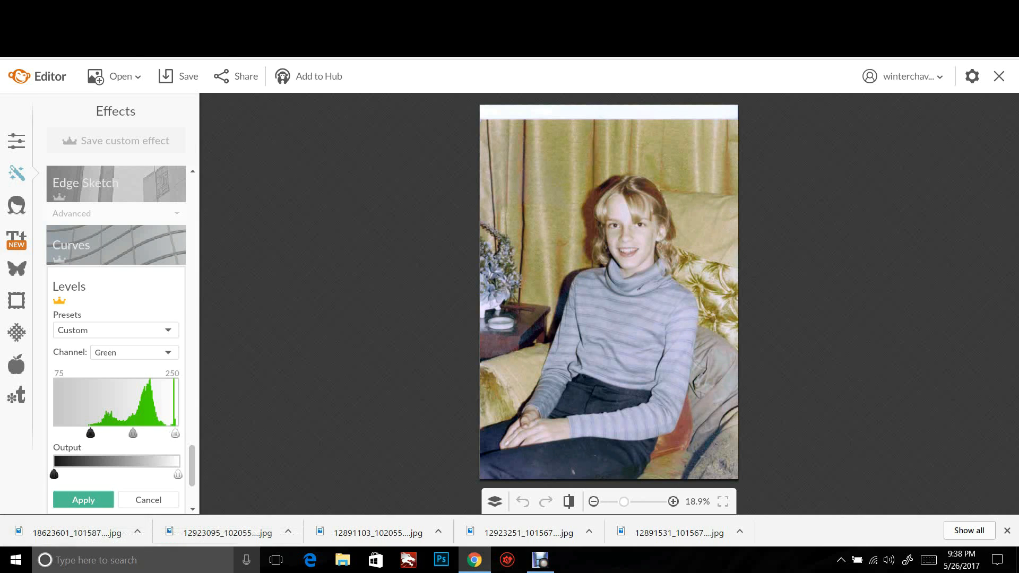
left_click(84, 500)
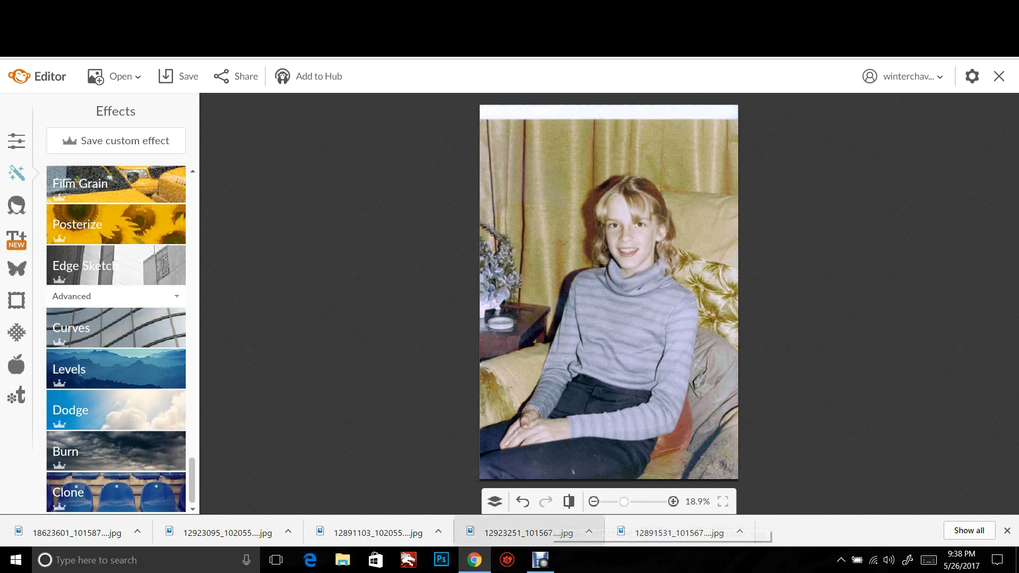
left_click(569, 501)
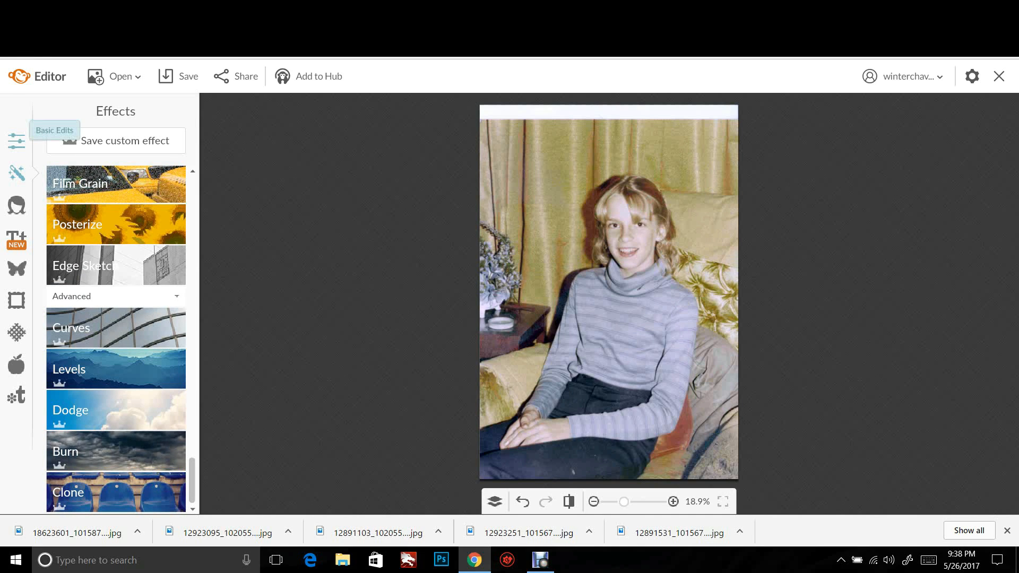
Apply an Exposure adjustment with brightness -4, highlights 11, shadows -18 and contrast 5, and compare the photo with its original
left_click(16, 140)
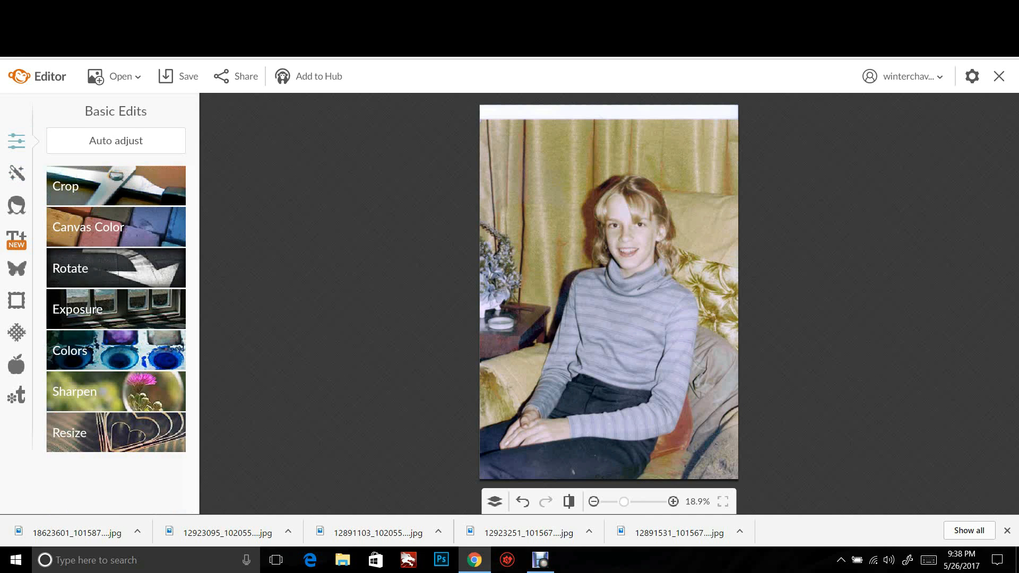
left_click(77, 309)
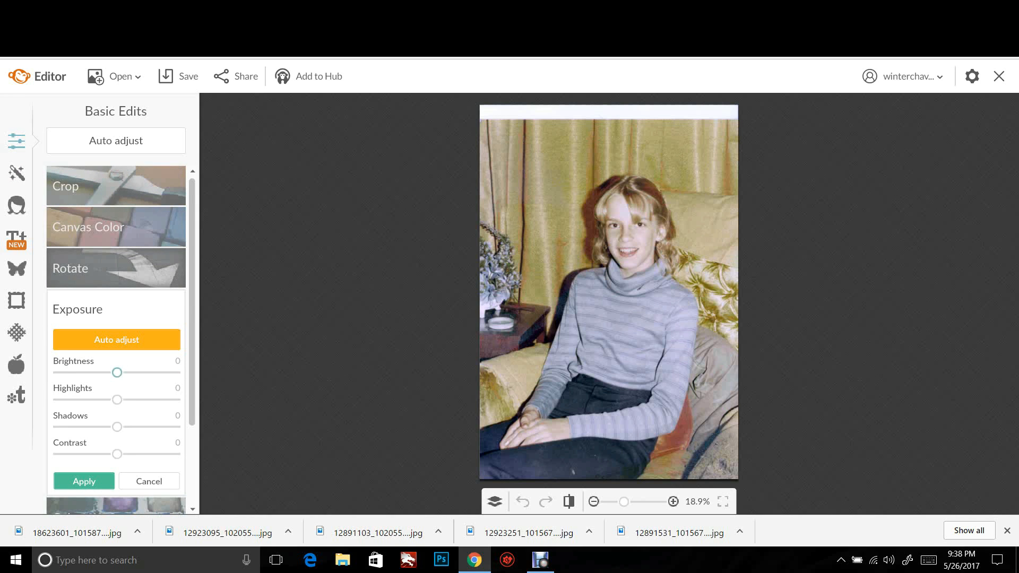
left_click_drag(117, 372, 110, 372)
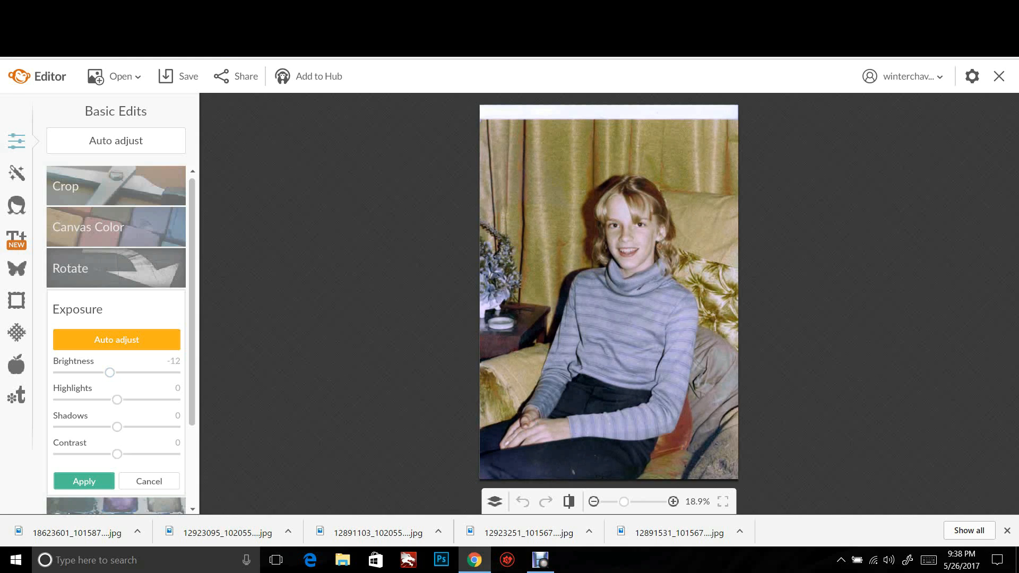
left_click_drag(117, 427, 114, 373)
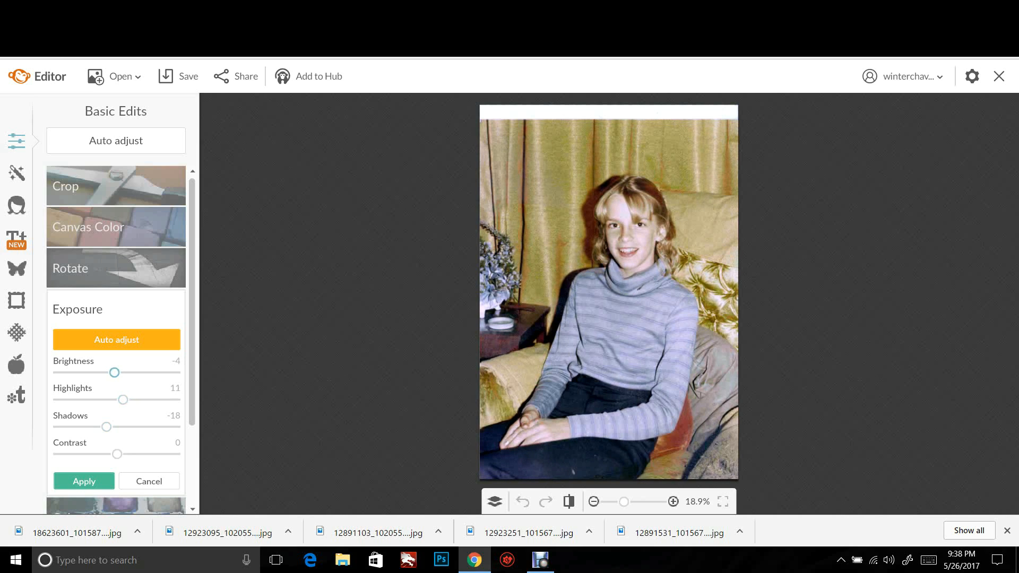
mouse_move(117, 454)
left_mouse_down()
mouse_move(102, 453)
mouse_move(130, 454)
mouse_move(119, 454)
left_mouse_up()
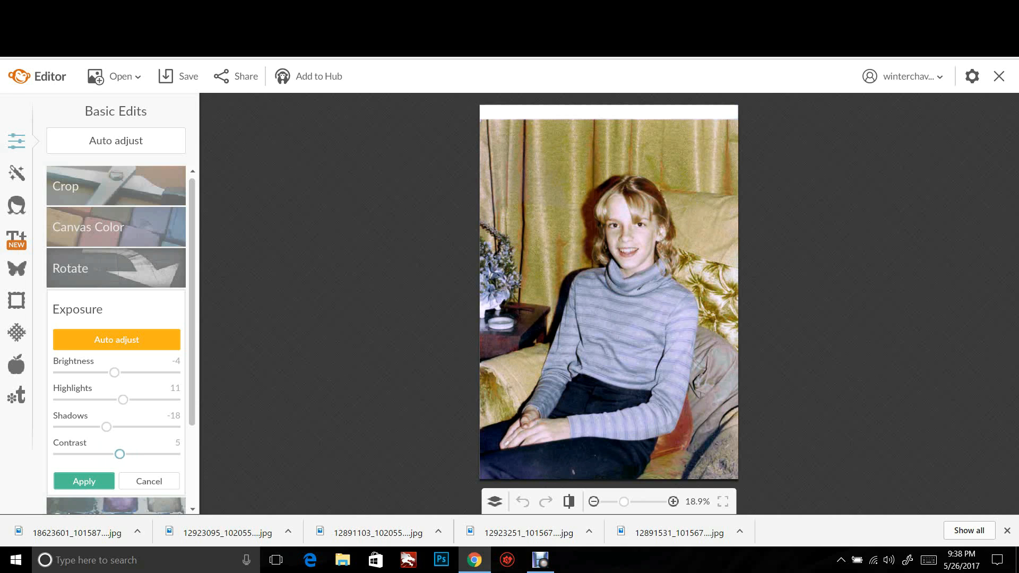
left_click(84, 481)
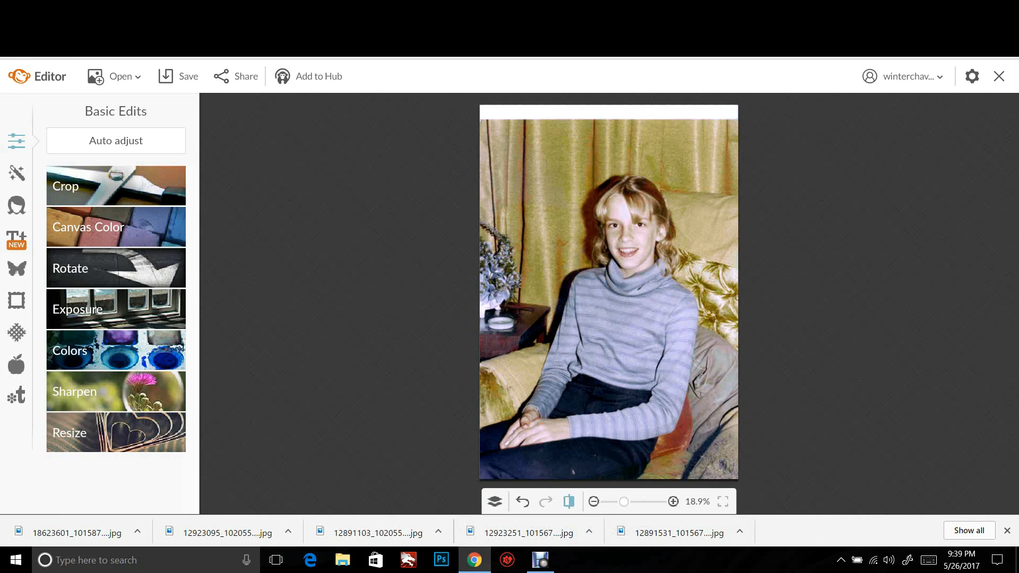
left_click(568, 501)
left_click(568, 501)
Open the black-and-white portrait of the hooded woman from the Desktop, discarding the unsaved changes to the current photo
left_click(115, 76)
left_click(128, 107)
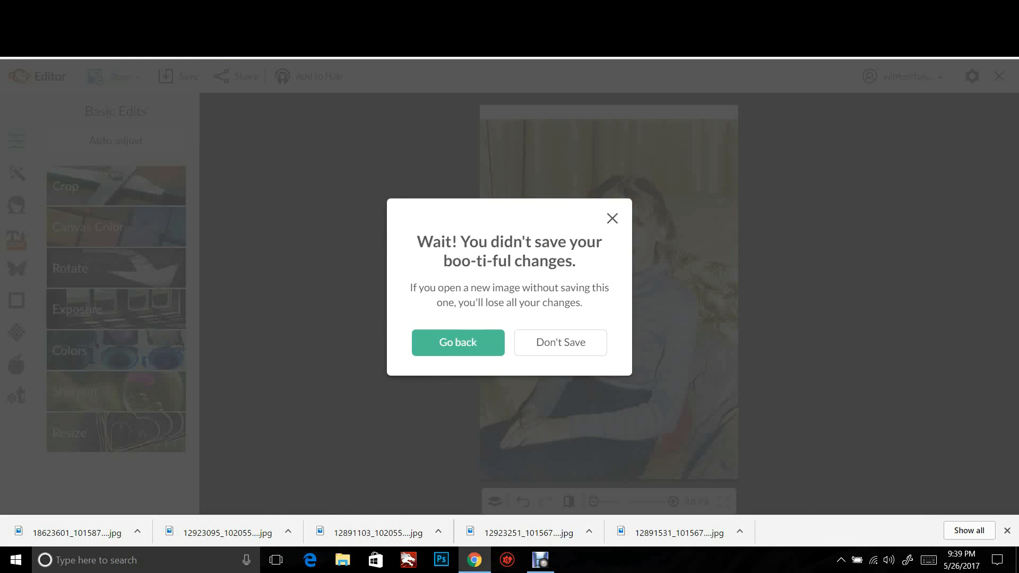
left_click(560, 342)
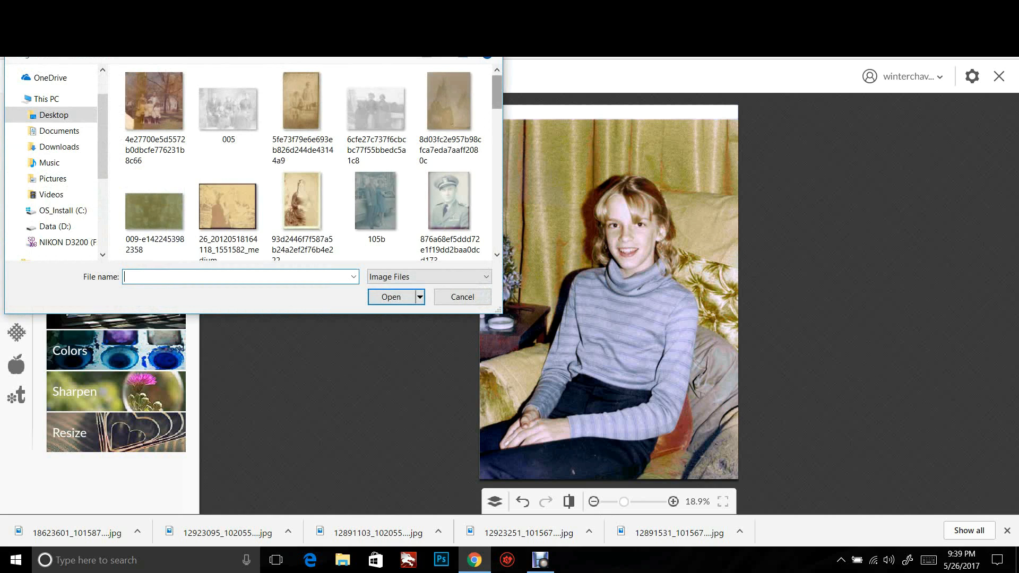
scroll(308, 159, "down", 3)
scroll(308, 162, "down", 2)
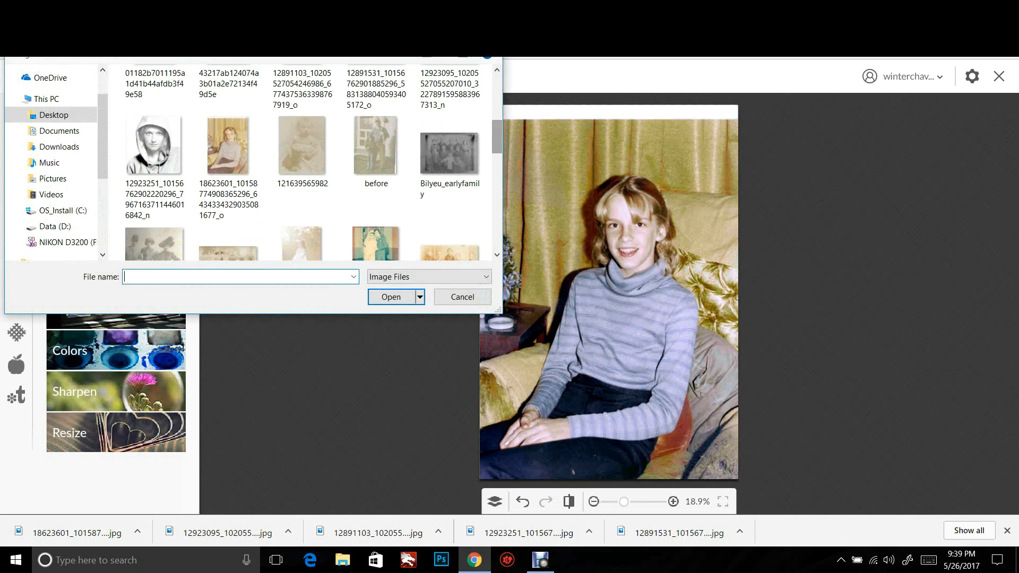
left_click(155, 159)
left_click(391, 296)
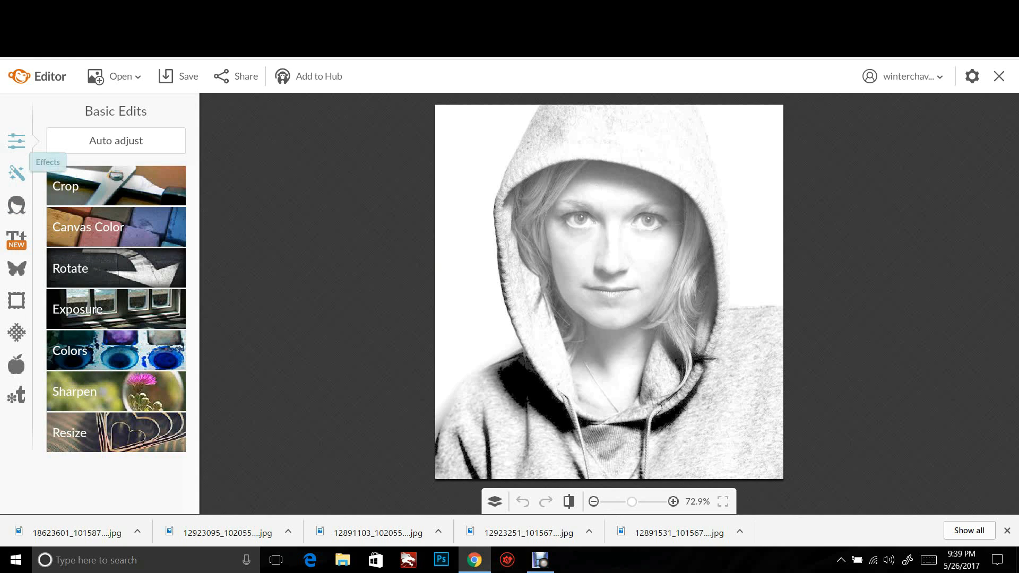
Try darkening the portrait with a Curves effect that bends the RGB curve well below the diagonal, and cancel it
left_click(17, 173)
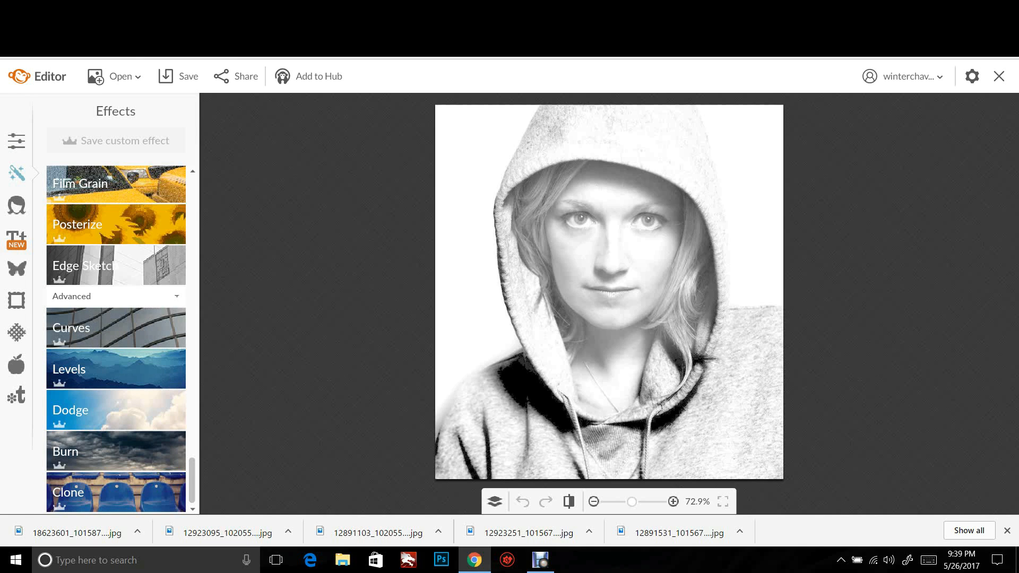
left_click(116, 328)
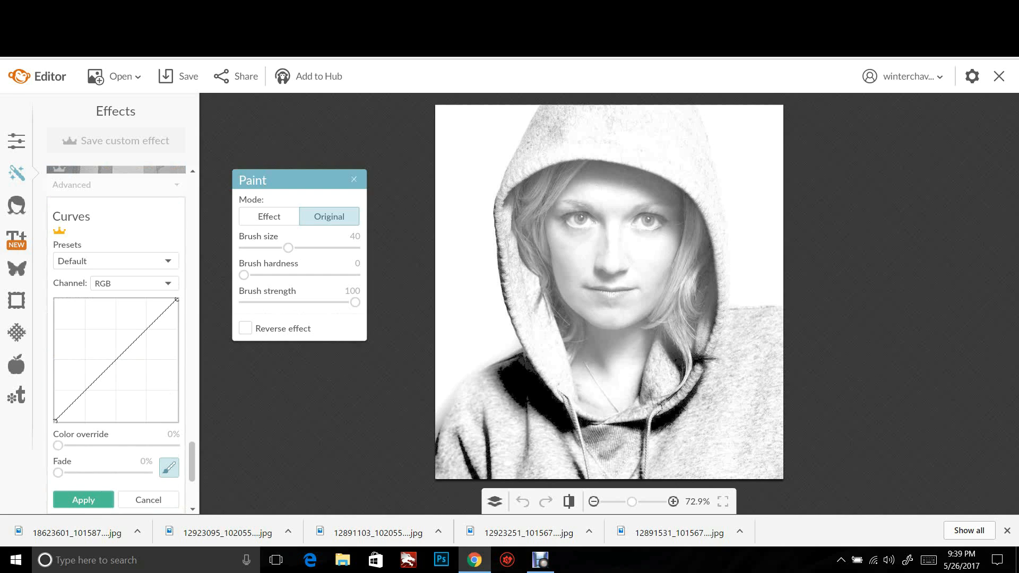
left_click(114, 361)
left_click_drag(114, 361, 151, 359)
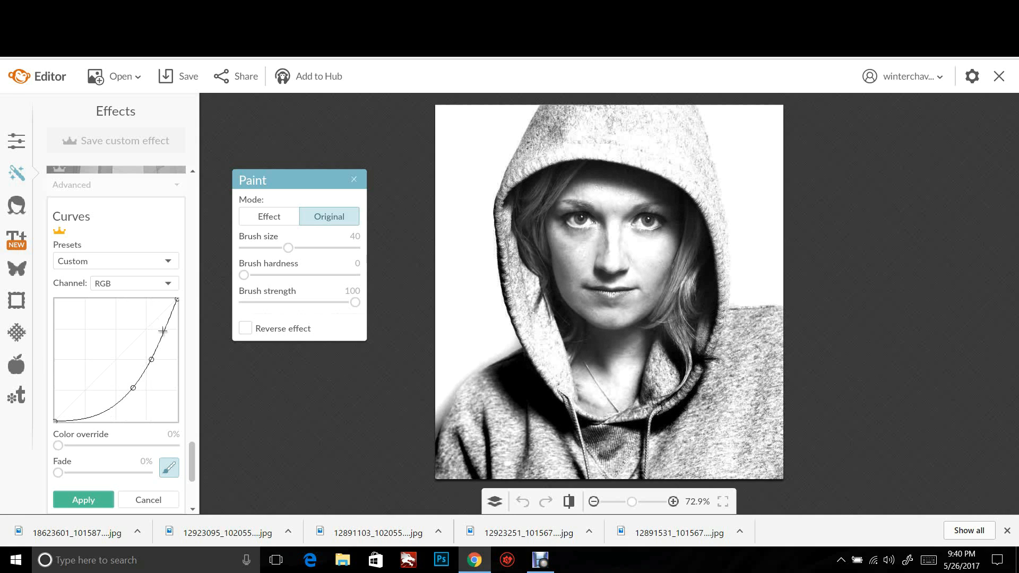
mouse_move(167, 324)
left_mouse_down()
mouse_move(162, 366)
mouse_move(165, 334)
left_mouse_up()
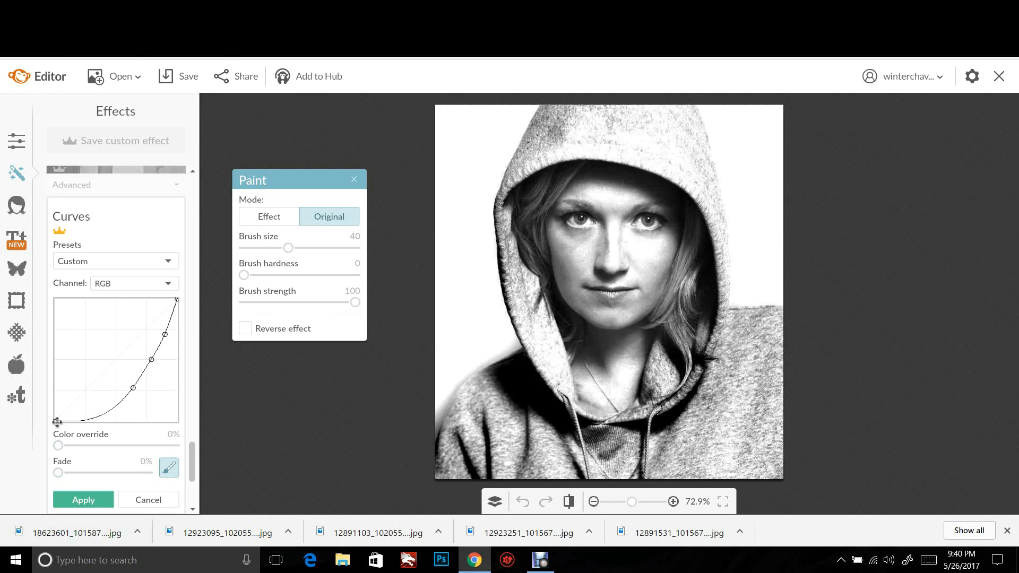
left_click_drag(56, 420, 91, 421)
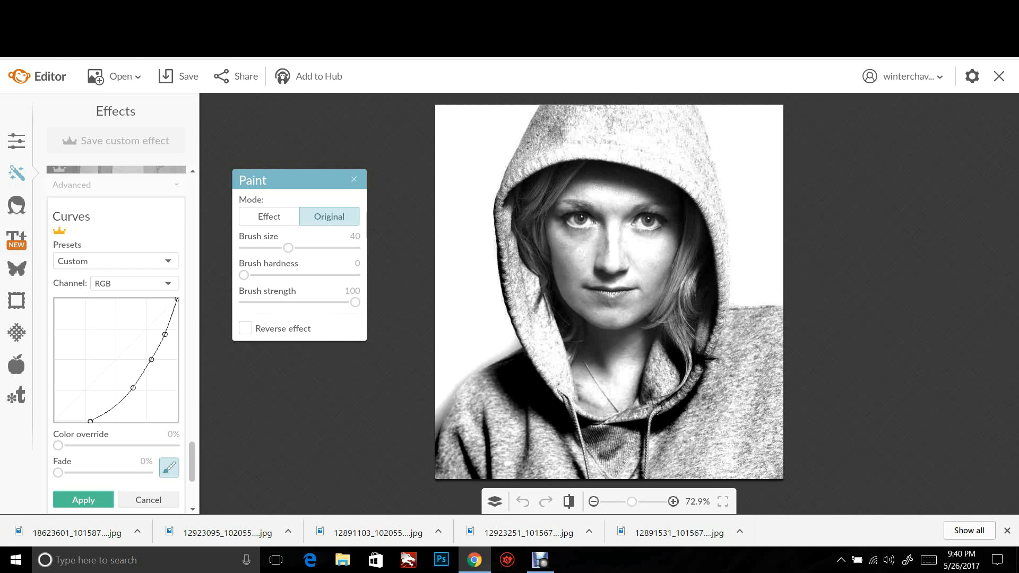
left_click(148, 499)
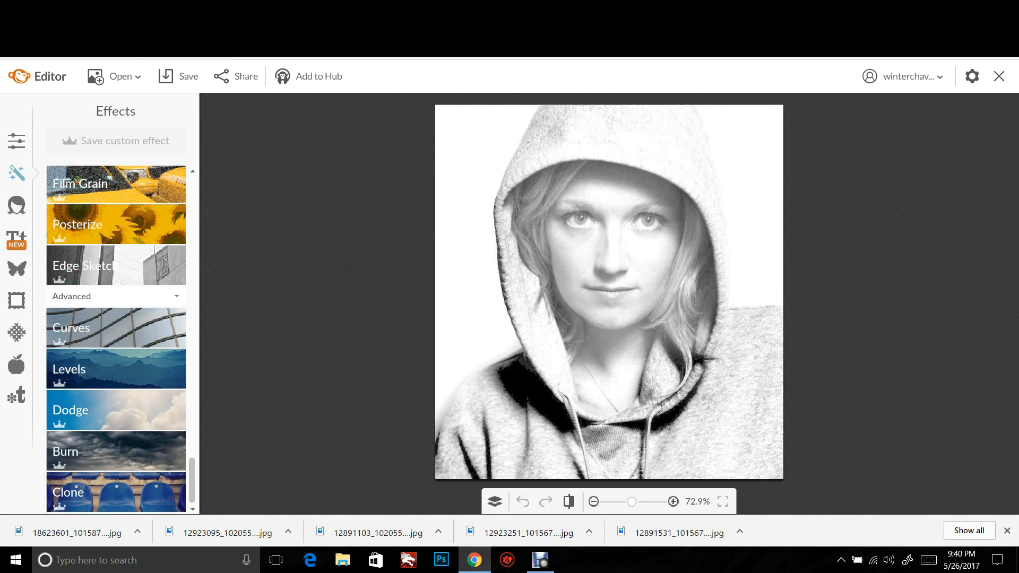
Darken the hooded portrait with a Levels effect, shifting the RGB midtones well toward the highlights and setting the black point to 15
left_click(116, 369)
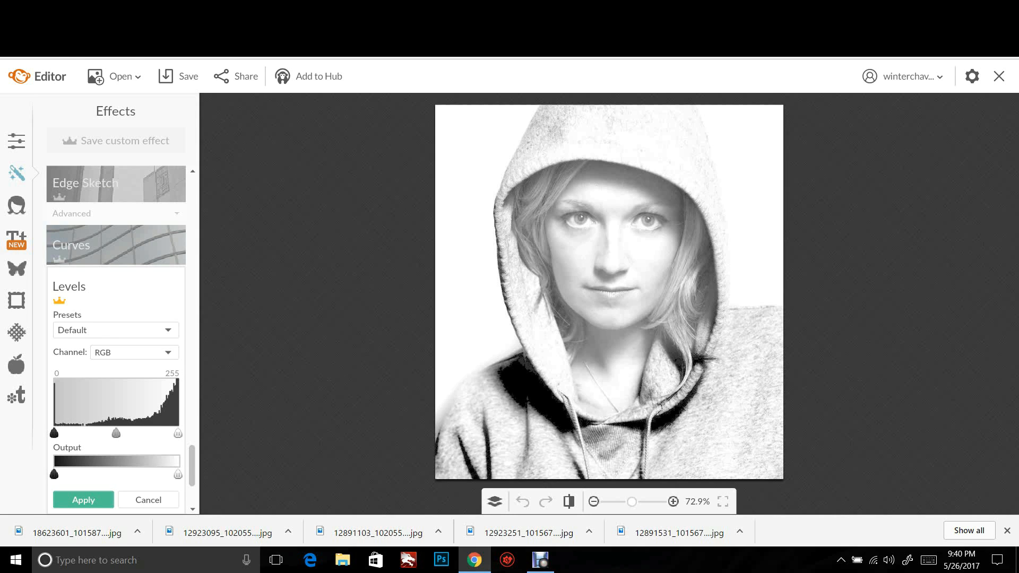
left_click_drag(116, 433, 145, 434)
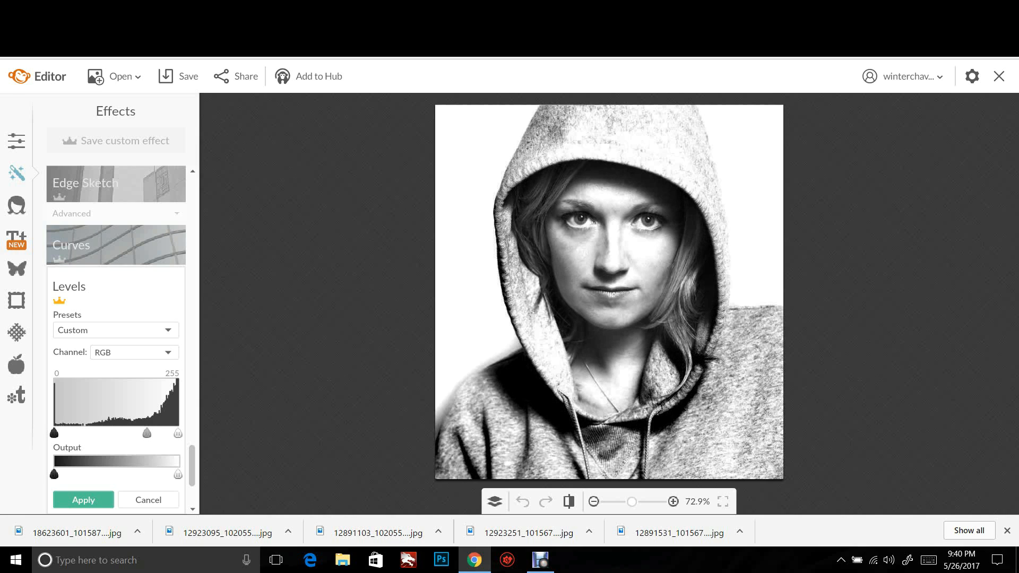
left_click_drag(147, 433, 143, 433)
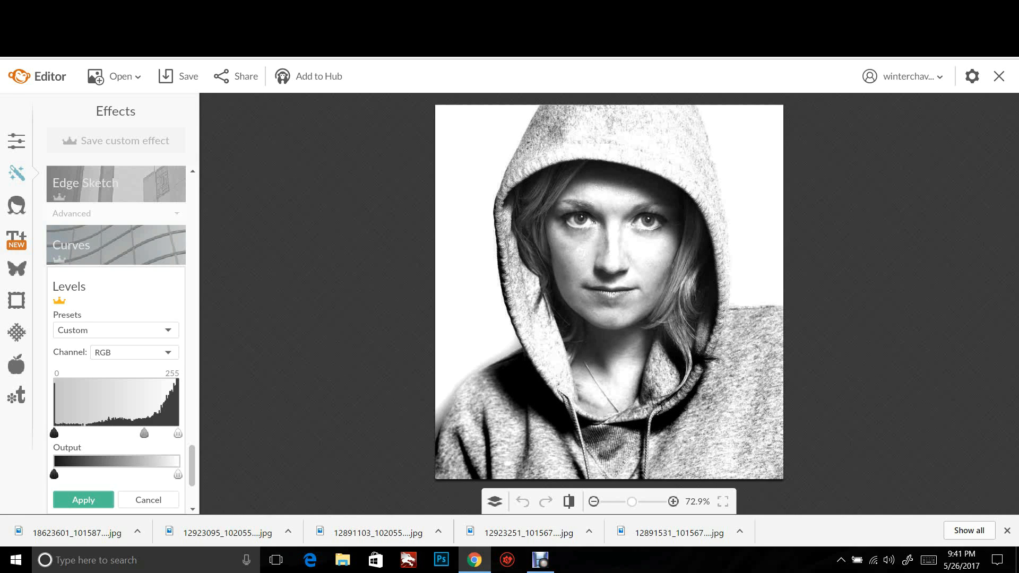
mouse_move(53, 433)
left_mouse_down()
mouse_move(74, 433)
mouse_move(61, 433)
left_mouse_up()
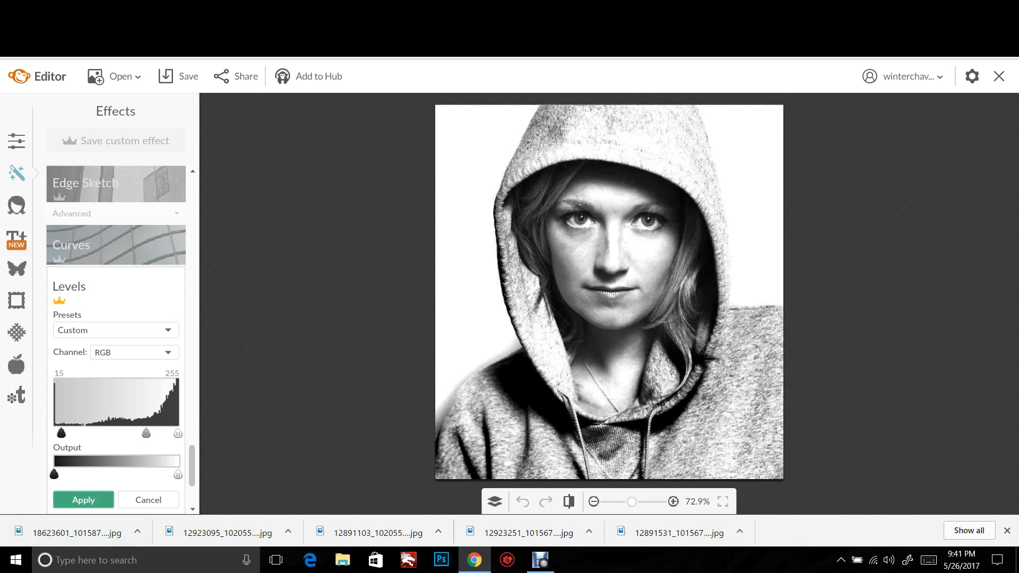
left_click(83, 500)
Try adding contrast to the portrait with a Curves effect that bends the RGB curve into an S-shape, and cancel it
left_click(126, 333)
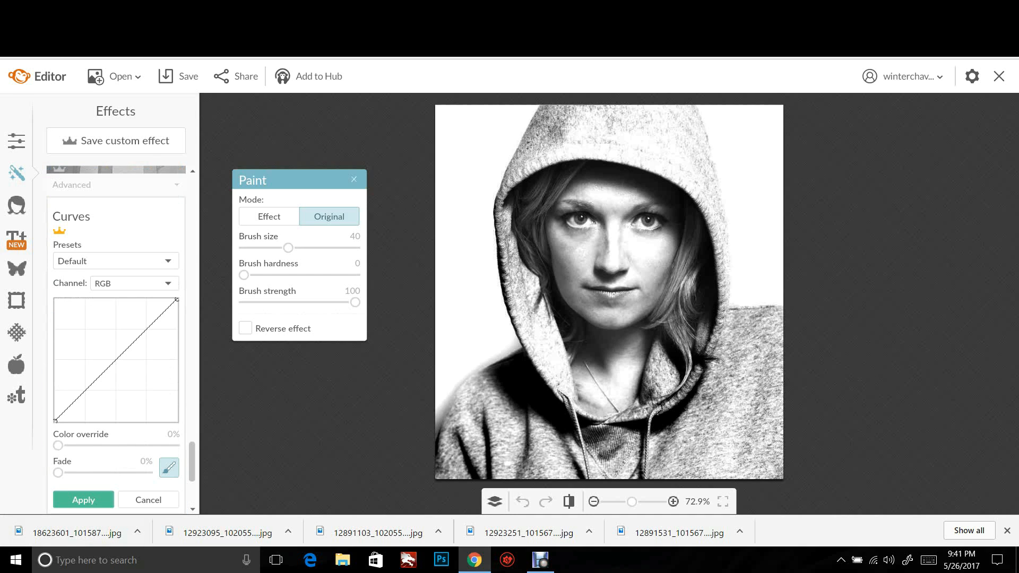
mouse_move(133, 344)
left_mouse_down()
mouse_move(127, 335)
mouse_move(136, 345)
left_mouse_up()
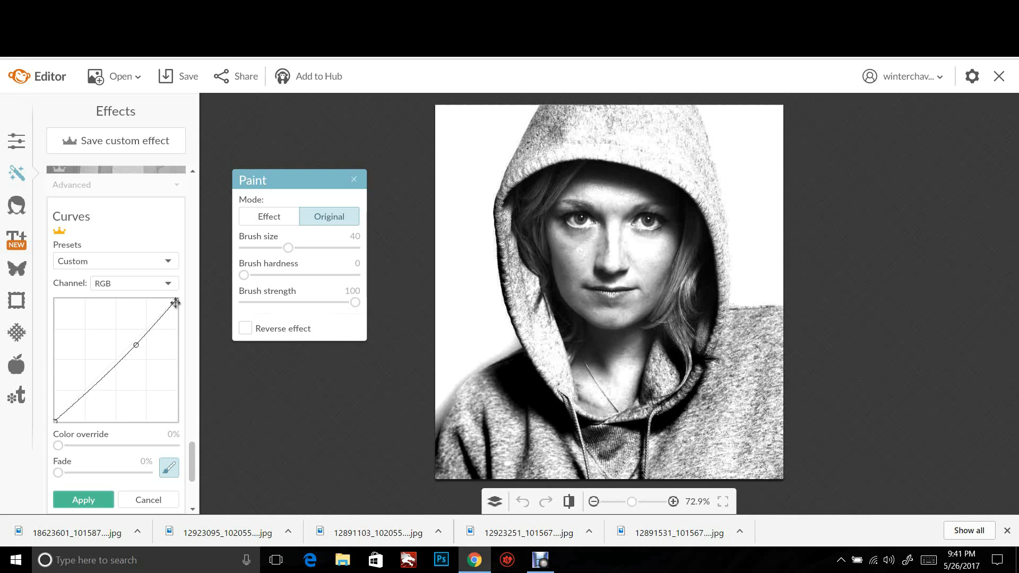
left_click_drag(175, 303, 154, 317)
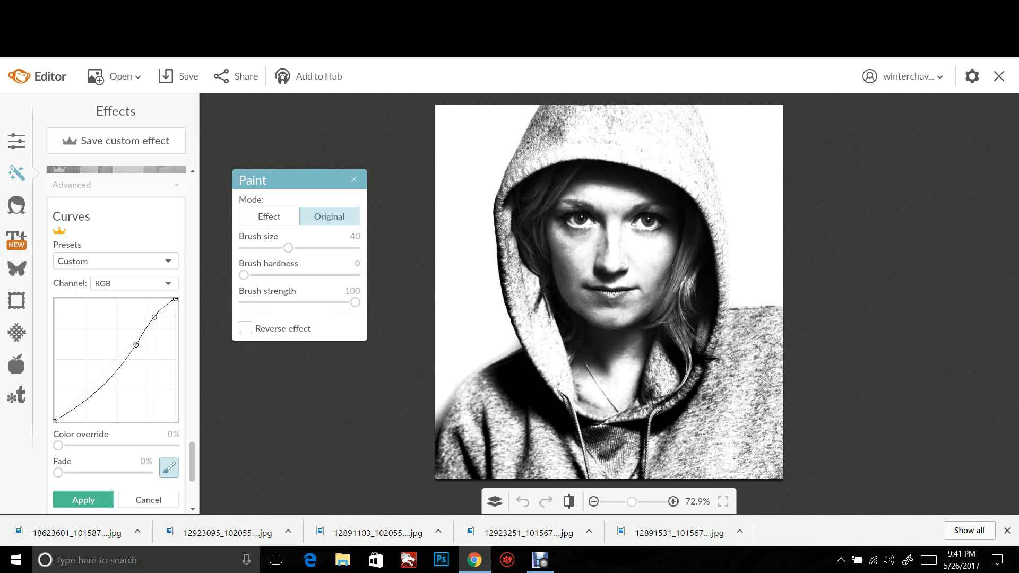
left_click(148, 499)
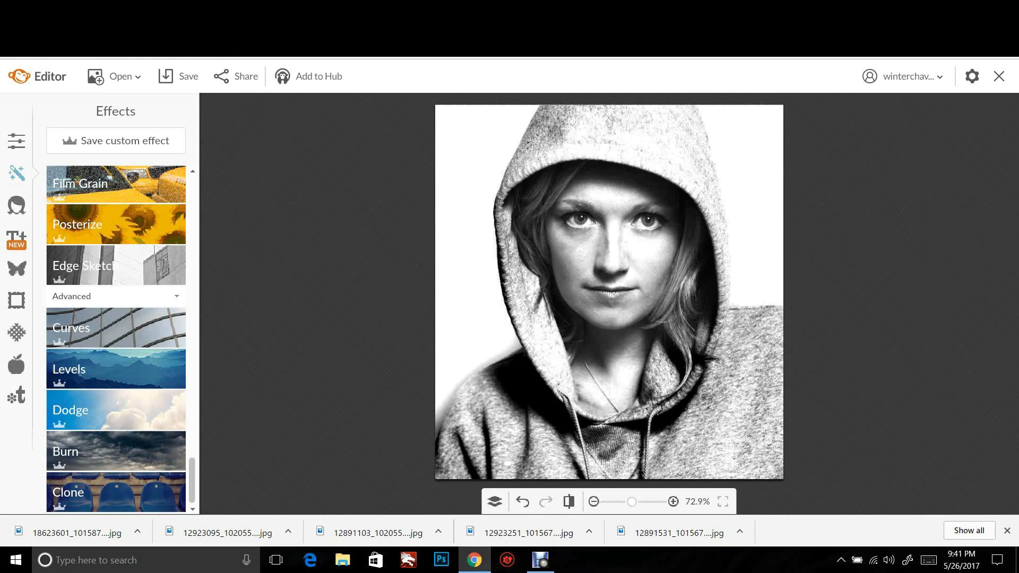
Compare the corrected hooded portrait with its original version
left_click(569, 502)
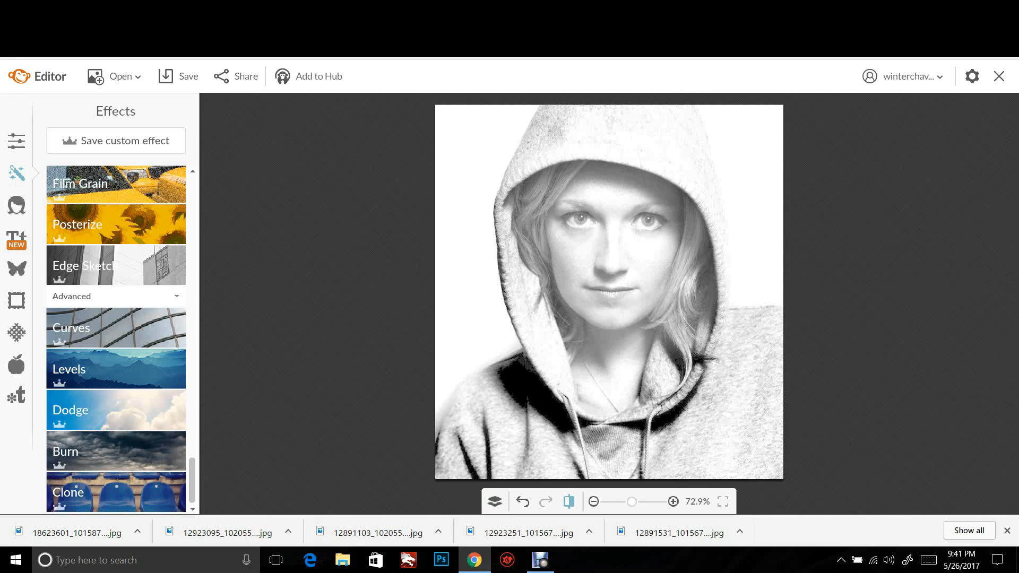
left_click(569, 502)
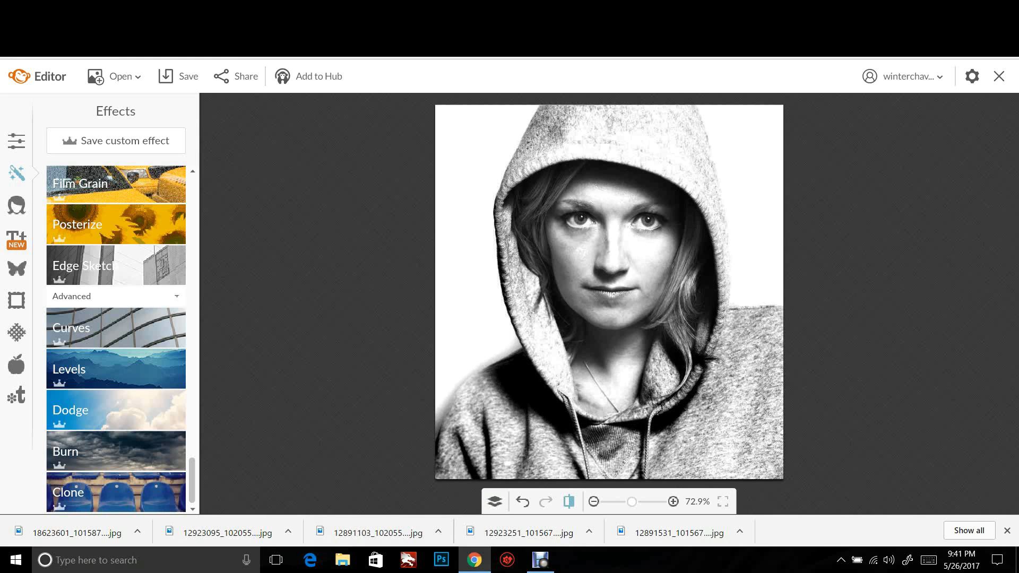
left_click(569, 501)
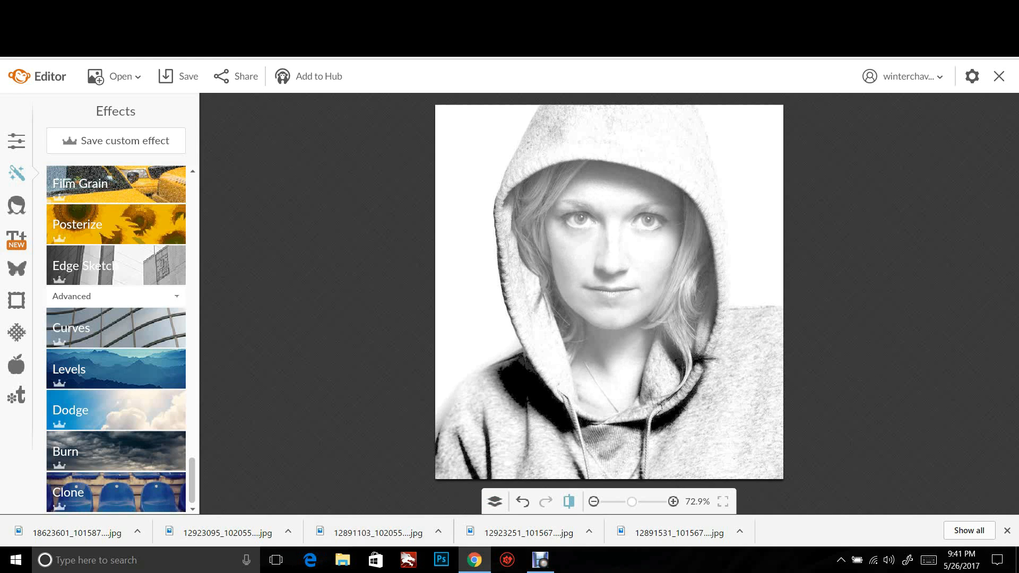
left_click(569, 502)
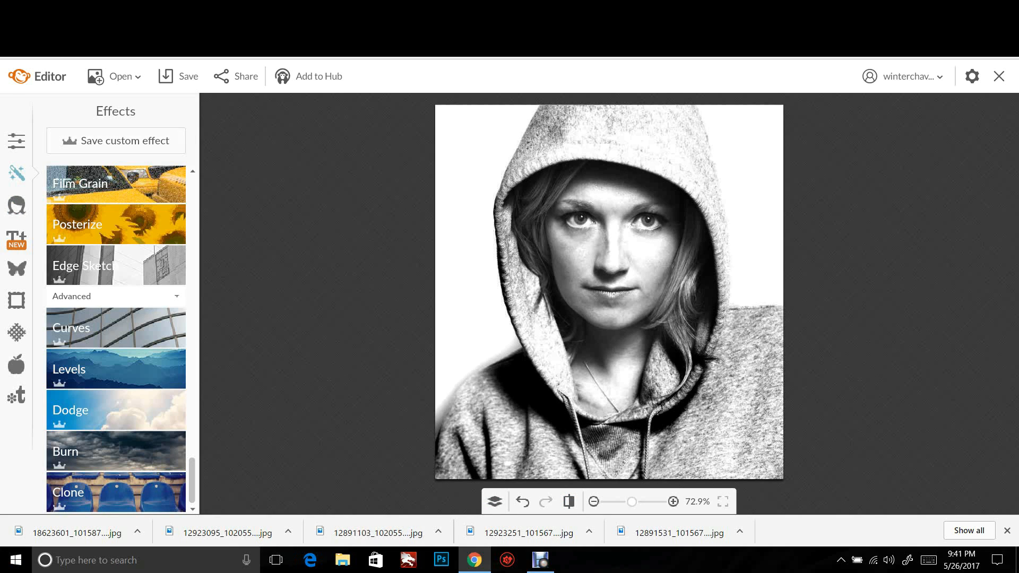
Open the dark sepia photo of the elderly couple in a doorway from the Desktop, discarding the unsaved changes to the portrait
left_click(121, 76)
left_click(128, 106)
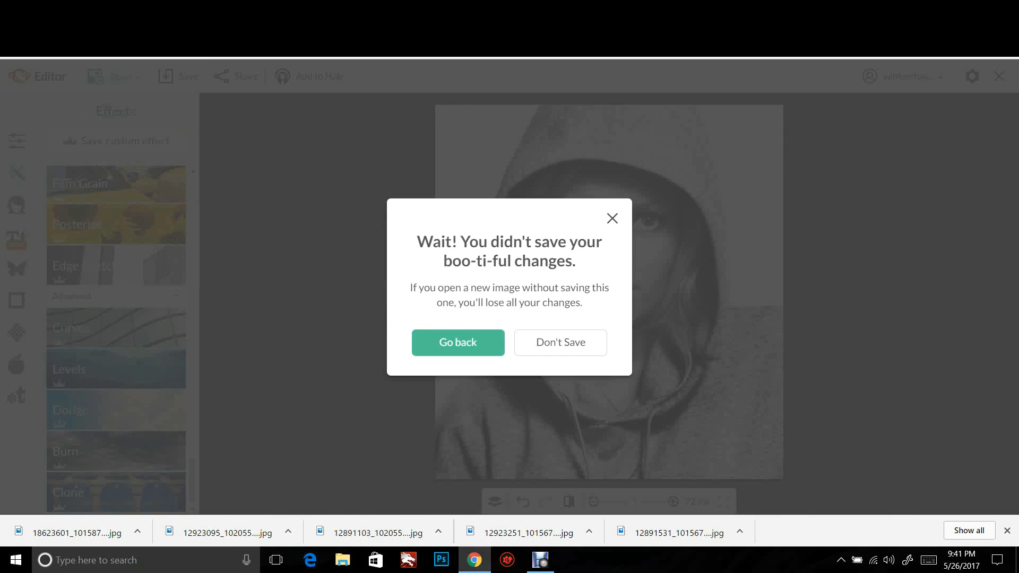
left_click(561, 342)
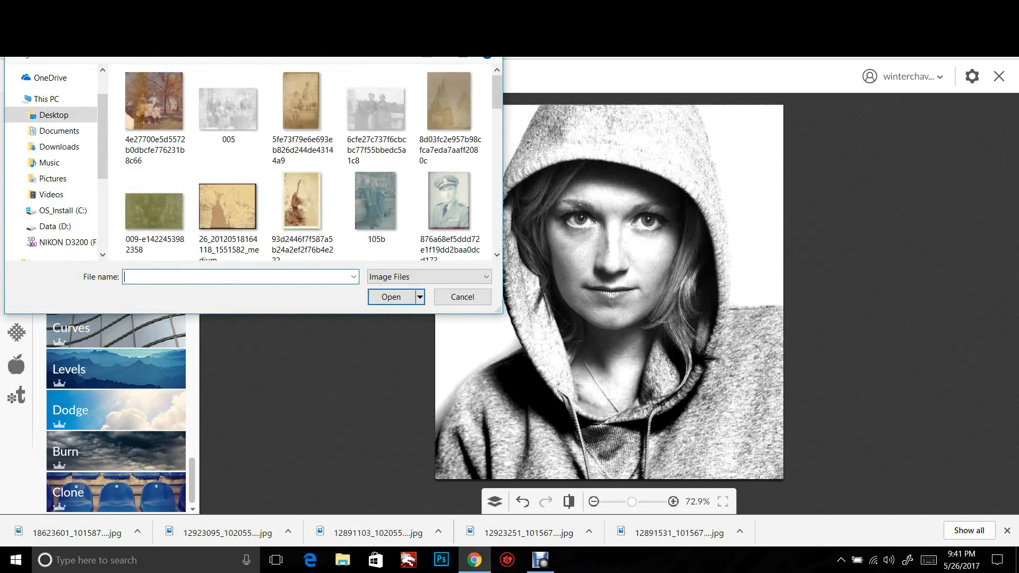
scroll(305, 160, "down", 3)
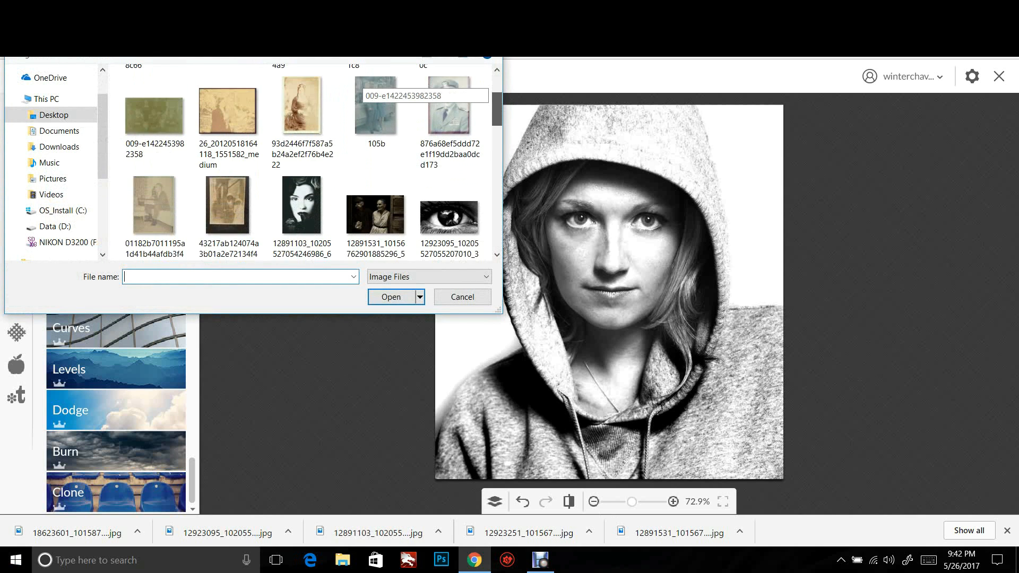
left_click(376, 127)
left_click(392, 297)
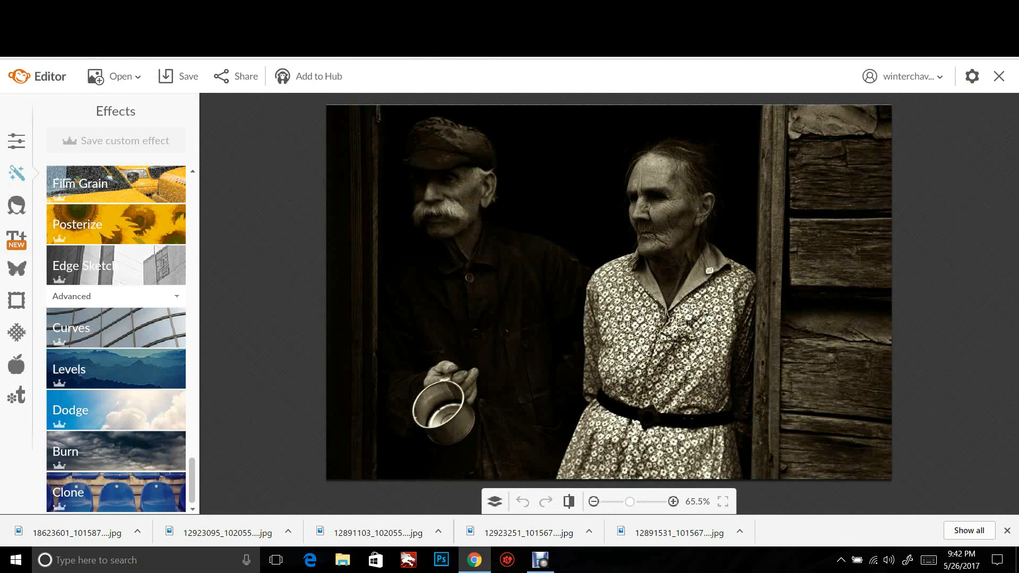
left_click(116, 369)
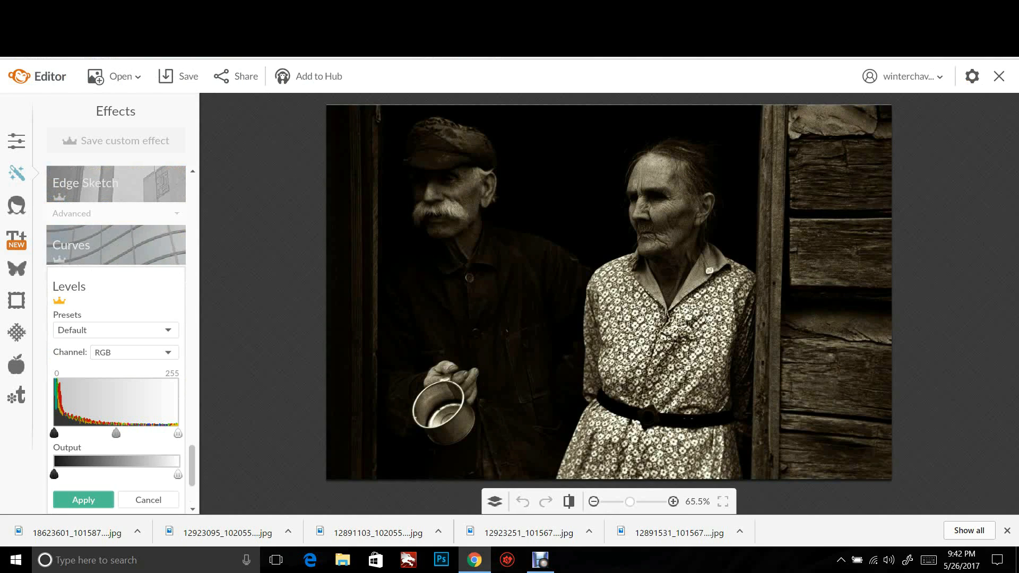
mouse_move(115, 433)
left_mouse_down()
mouse_move(103, 434)
mouse_move(117, 433)
left_mouse_up()
left_click(149, 500)
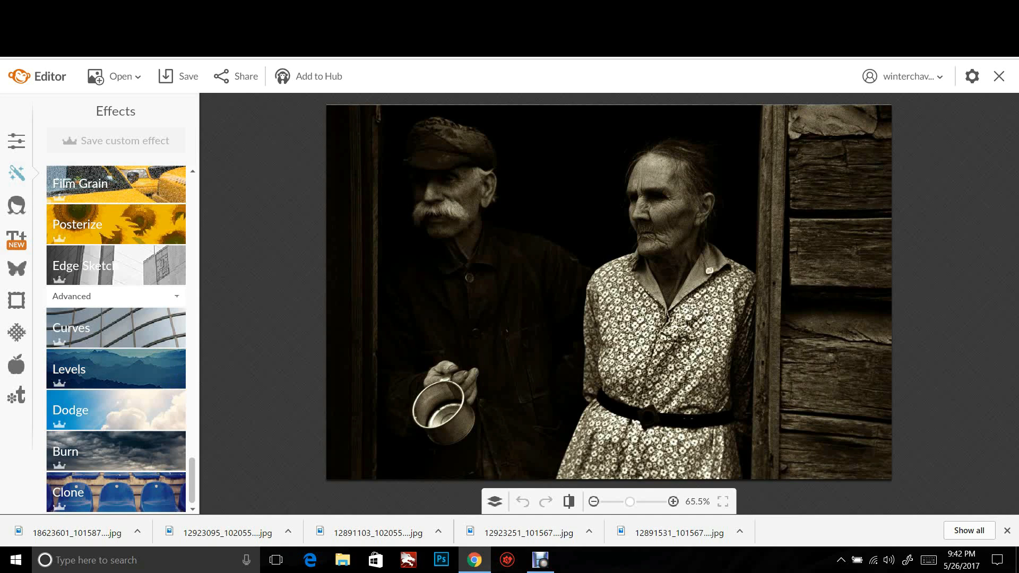
Brighten the couple's photo with Levels by shifting the RGB midtones toward the shadows, and apply Exposure with shadows 1 and contrast 1
left_click(116, 369)
left_click_drag(116, 433, 103, 433)
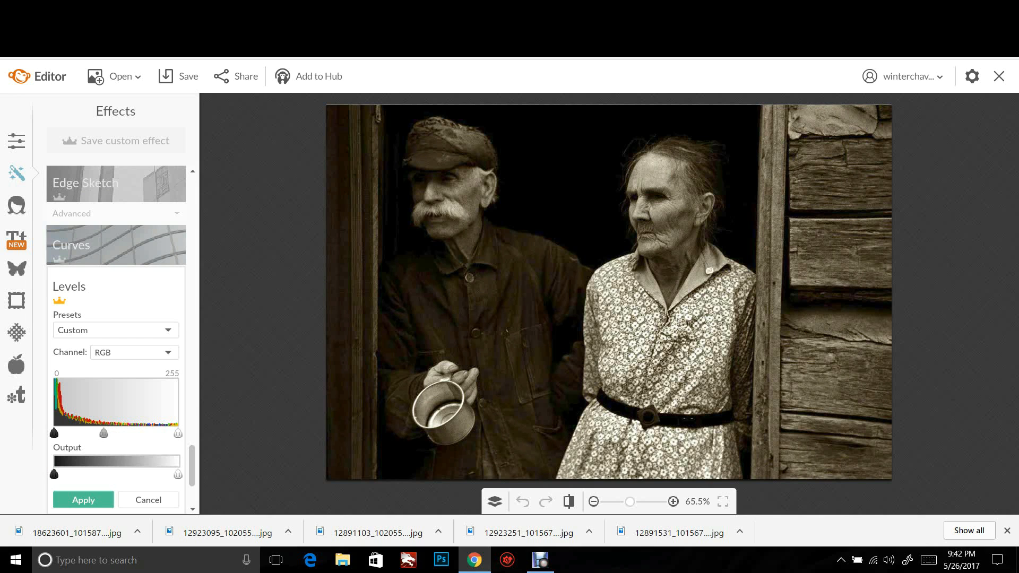
left_click_drag(103, 433, 87, 433)
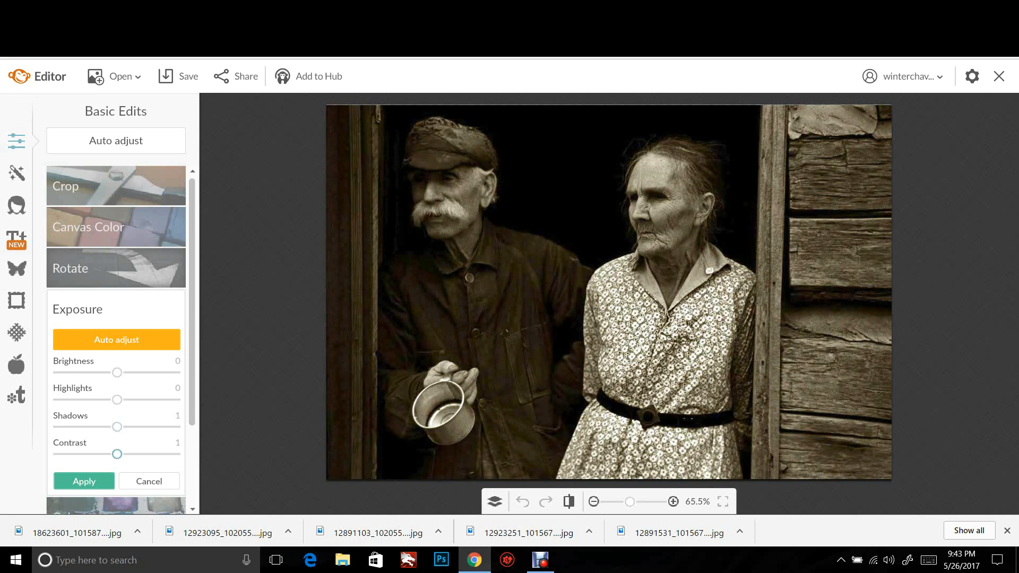
left_click(84, 481)
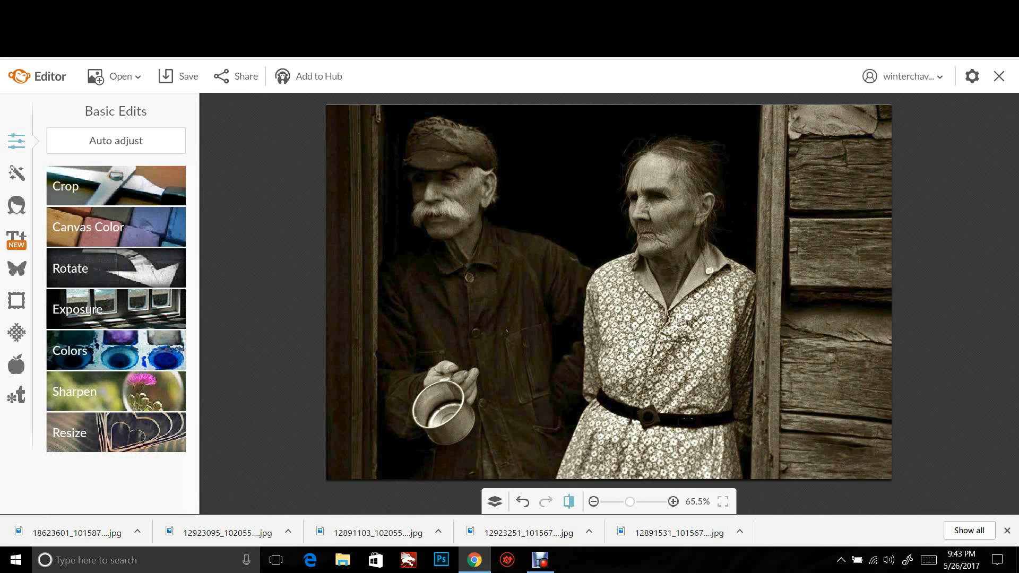
Compare the brightened photo of the couple with its original version
left_click(569, 502)
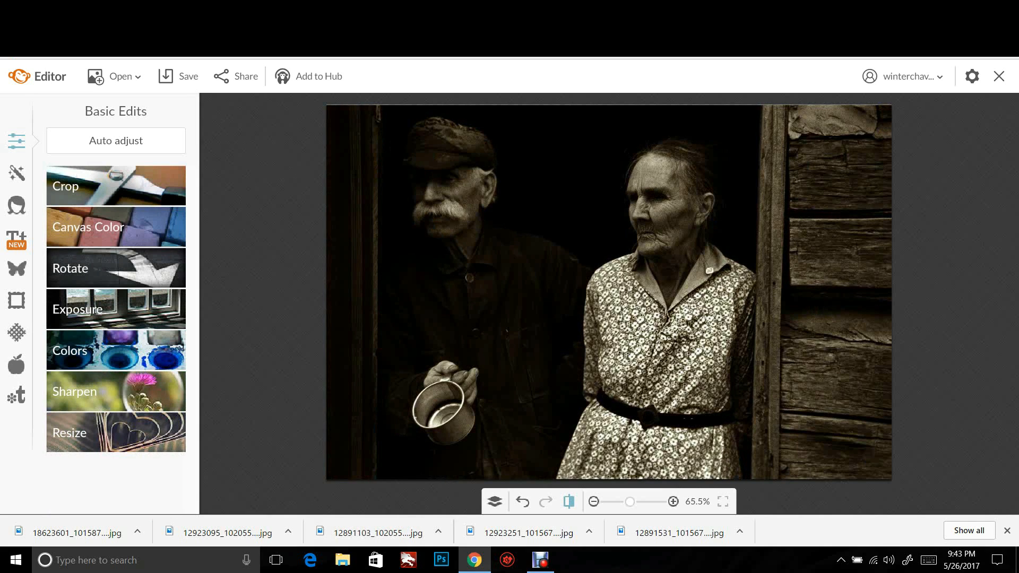
left_click(569, 501)
left_click(569, 501)
left_click(569, 502)
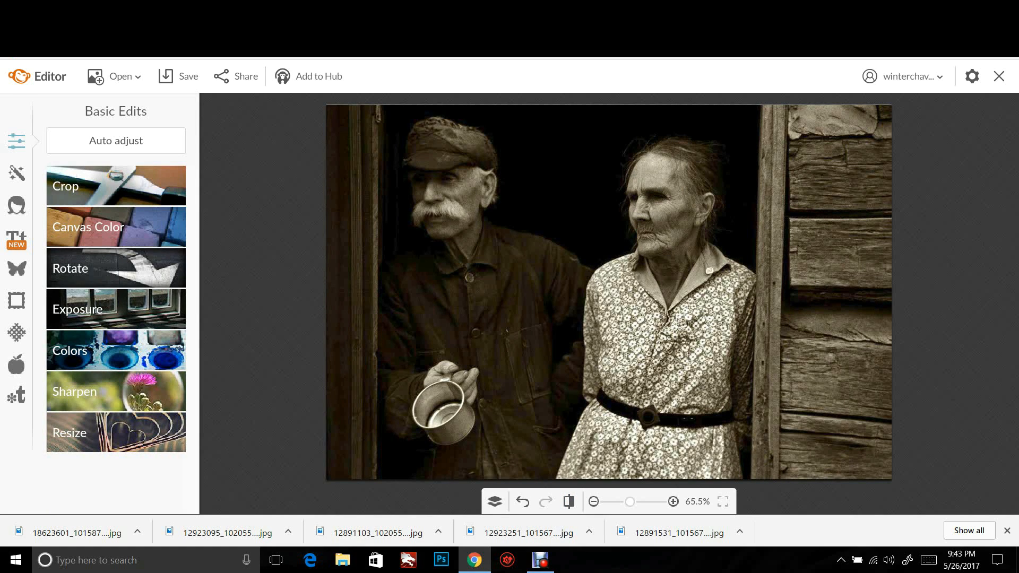
Open the high-contrast portrait of the woman surrounded by roses from the Desktop, discarding the unsaved changes to the couple's photo
left_click(114, 76)
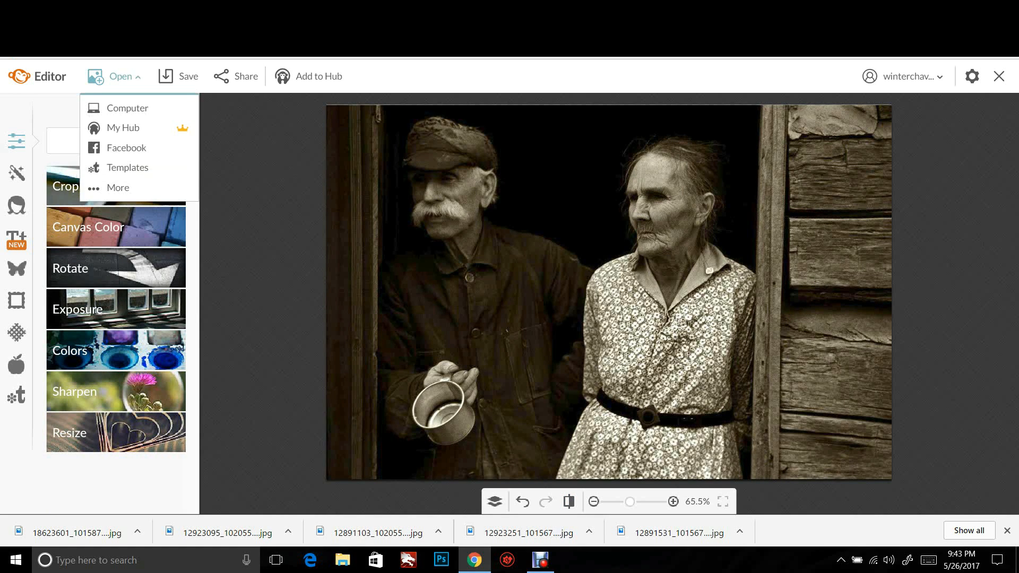
left_click(120, 107)
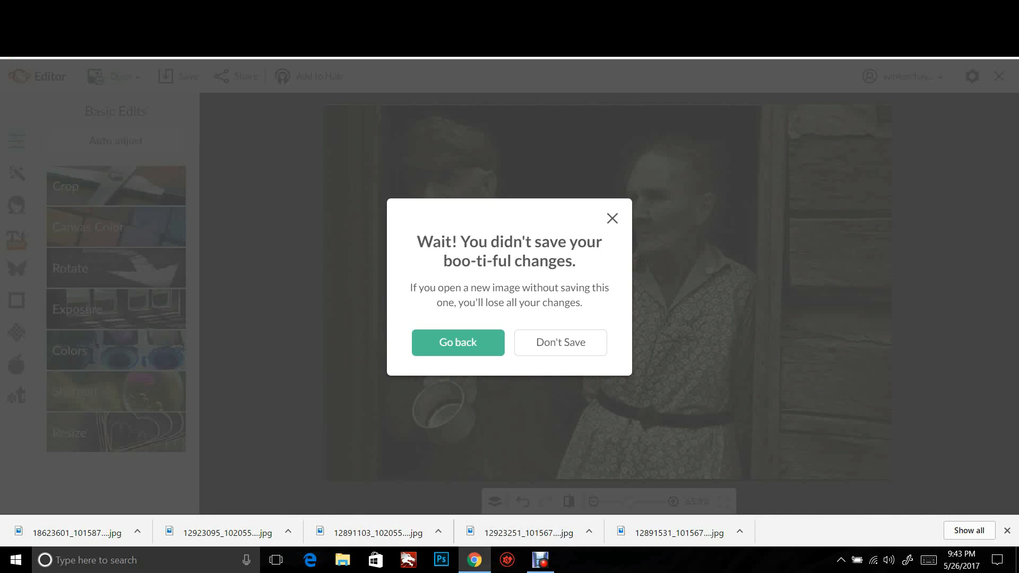
left_click(561, 342)
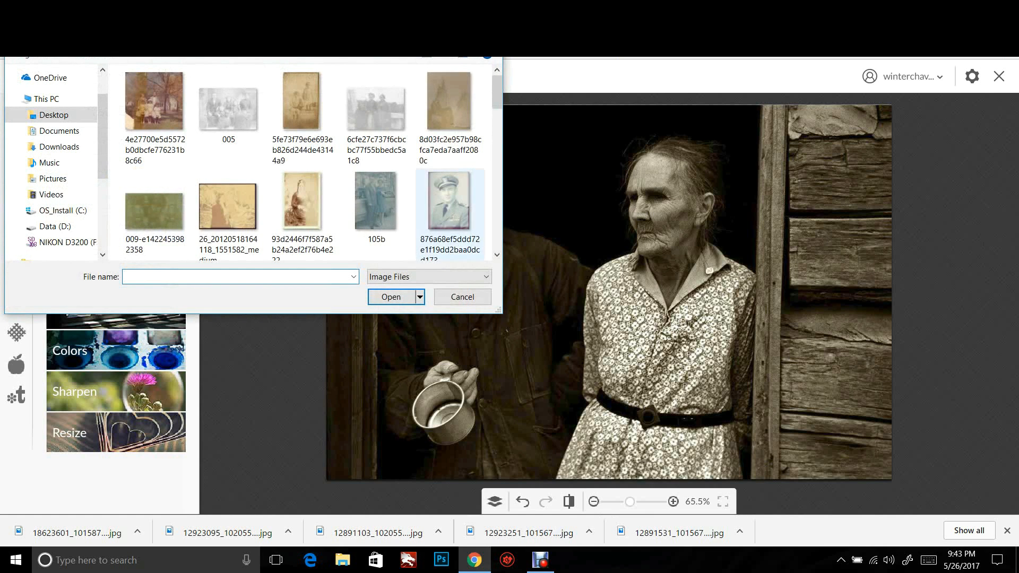
scroll(308, 162, "down", 3)
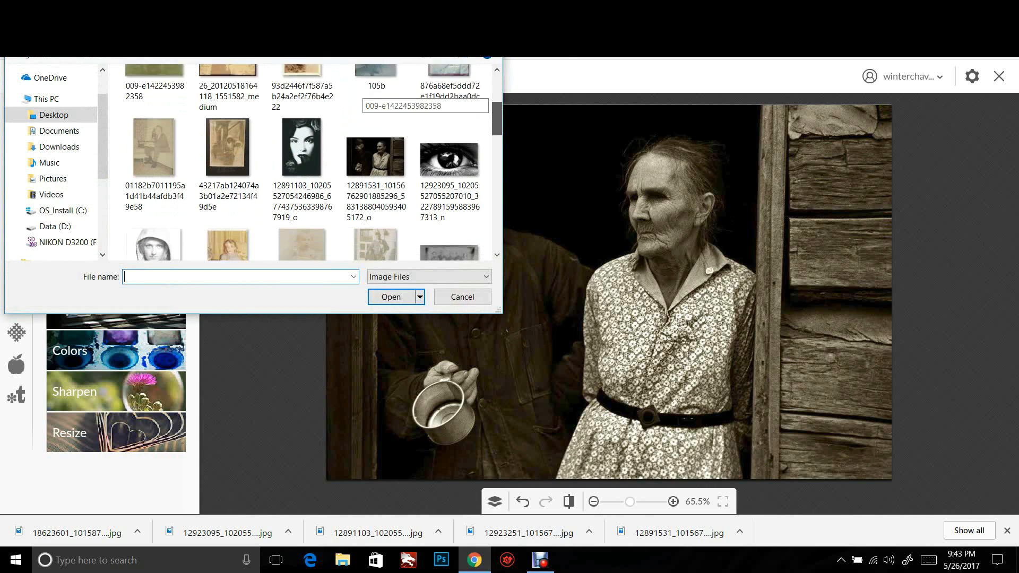
scroll(302, 160, "down", 1)
left_click(302, 128)
key("Return")
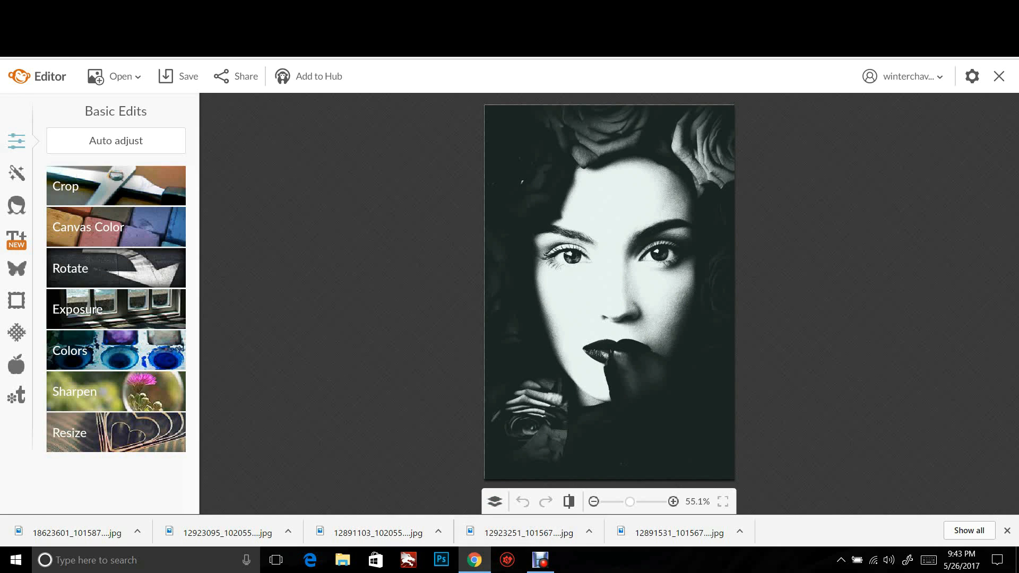
Try a Levels effect on the rose portrait with the RGB black point set to 26, and cancel it
left_click(16, 173)
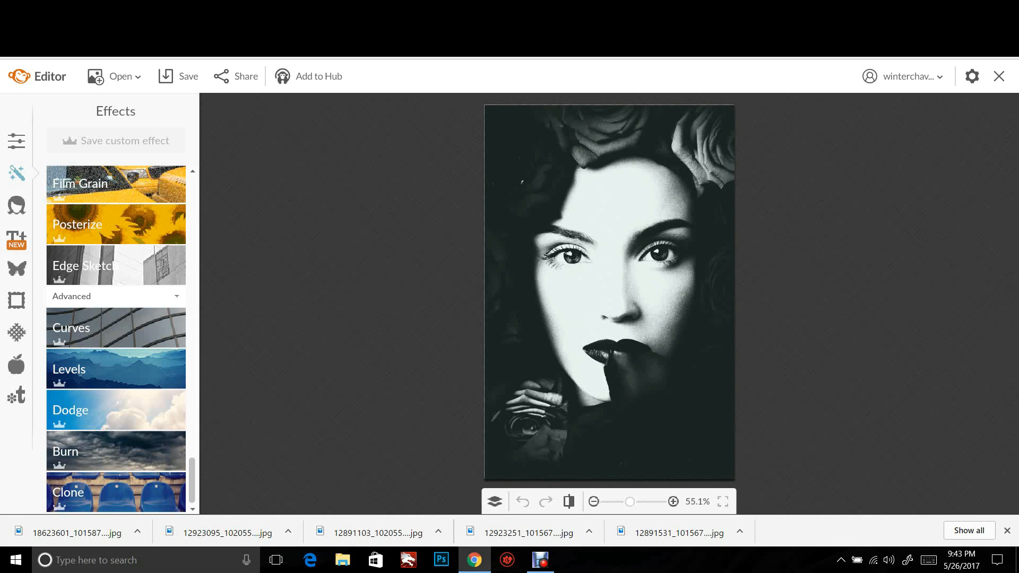
left_click(116, 369)
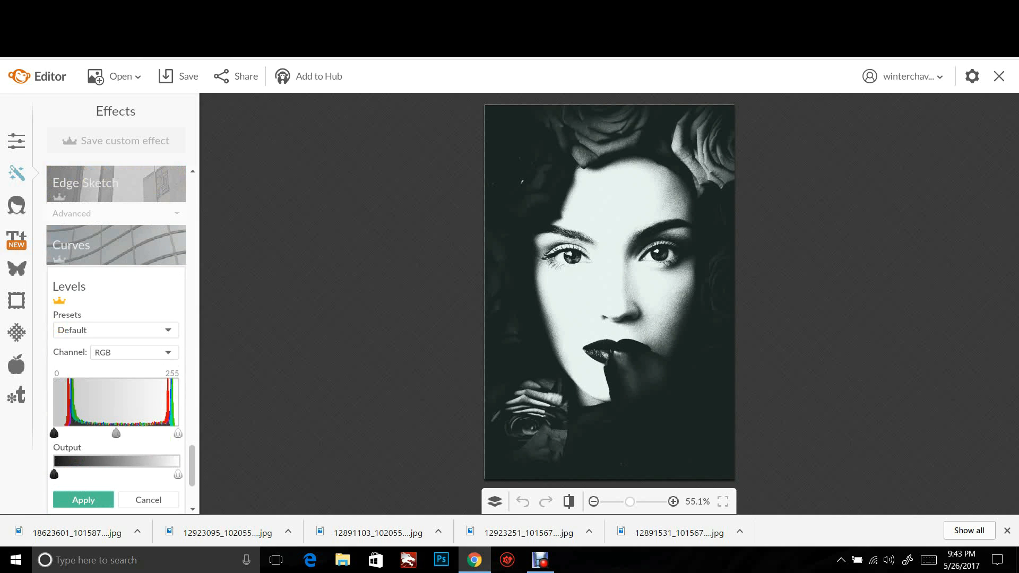
left_click_drag(54, 433, 111, 433)
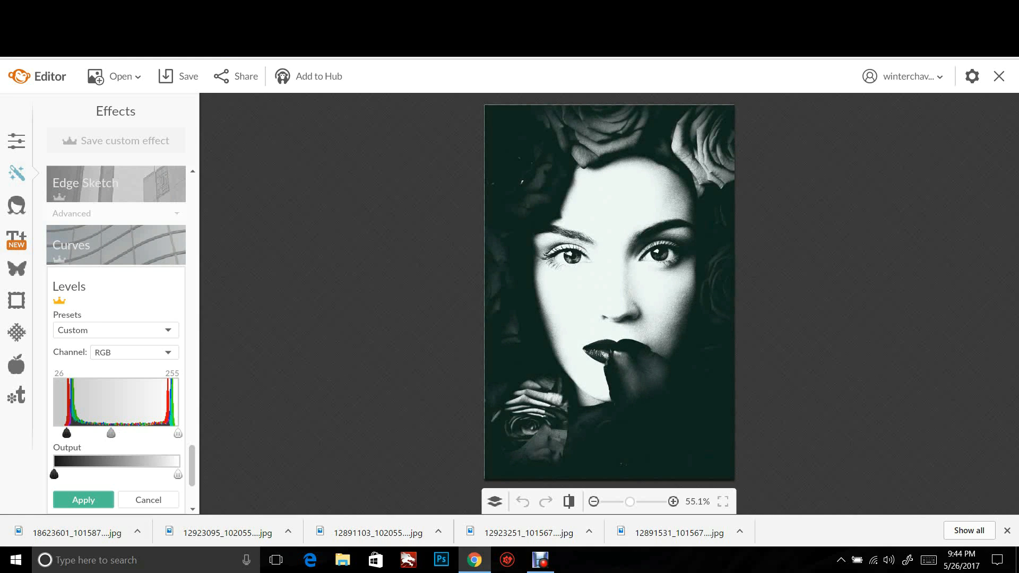
left_click(149, 500)
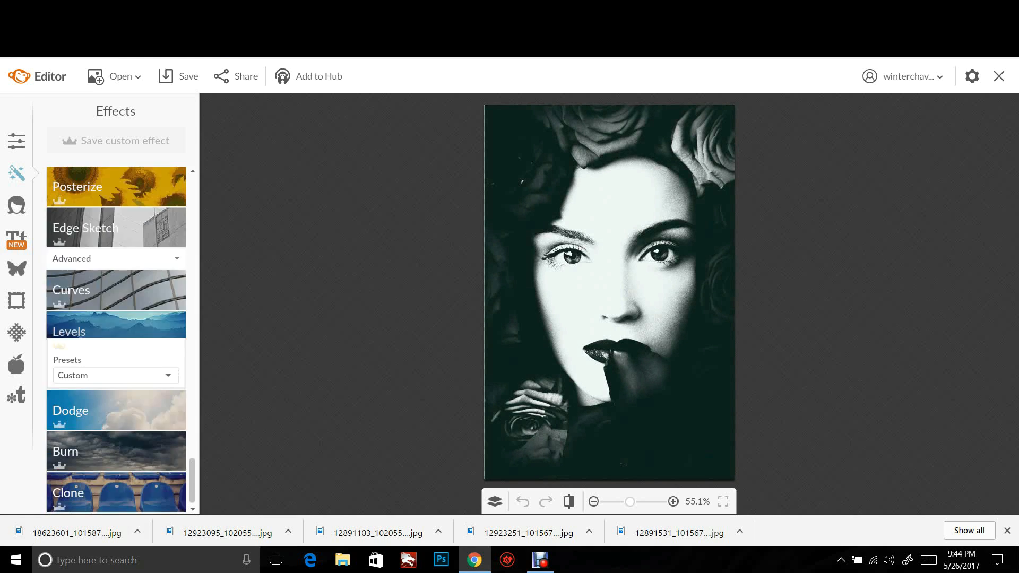
Tone down the rose portrait's bright skin with a Curves effect, pulling the RGB curve below the diagonal at the midtones and highlights
left_click(116, 328)
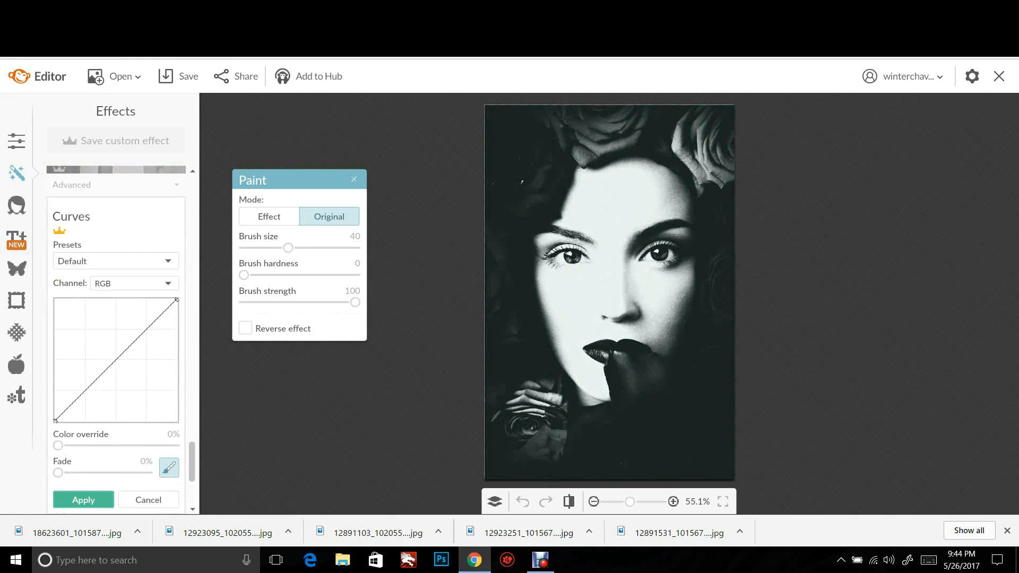
left_click(110, 362)
left_click_drag(109, 362, 118, 378)
left_click_drag(152, 338, 159, 343)
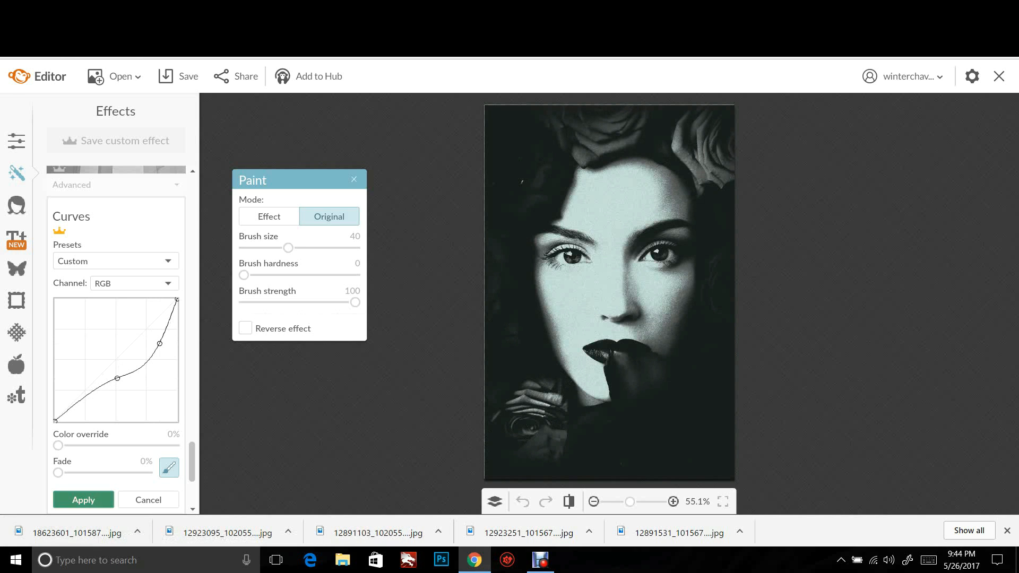
left_click(83, 499)
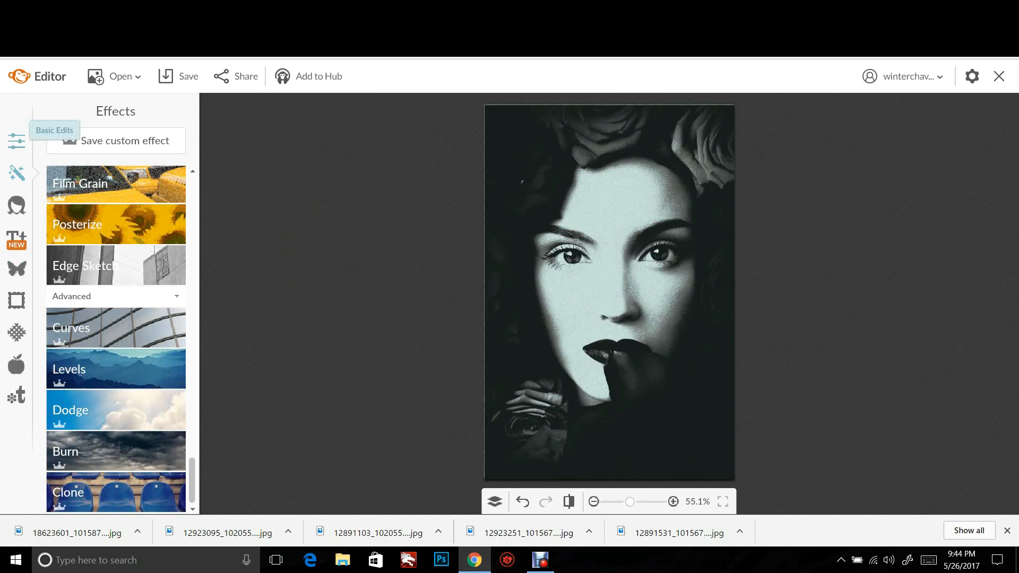
Convert the rose portrait to neutral grayscale by applying the Black and White effect with the white contrast filter and 0% fade
left_click(16, 173)
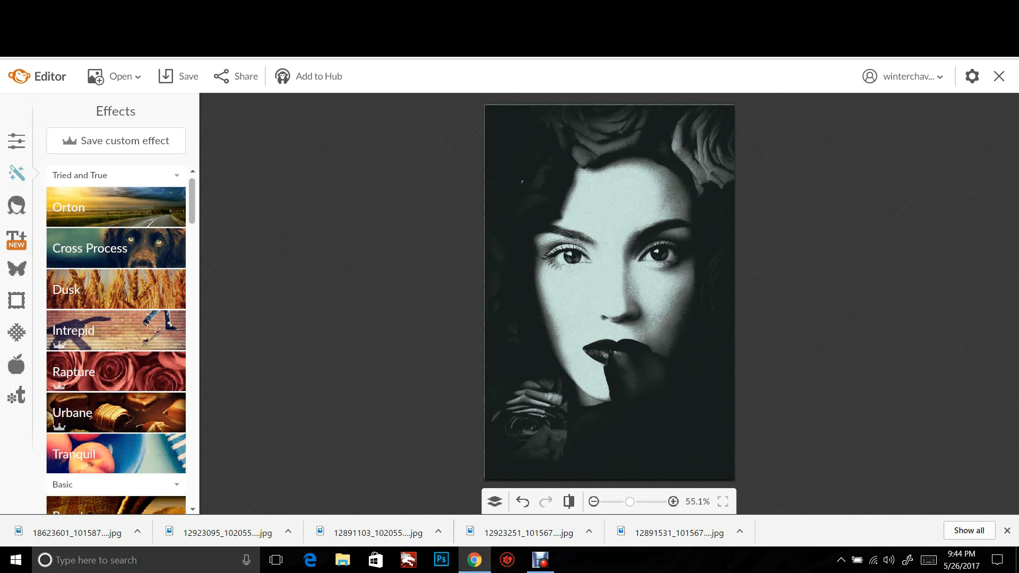
scroll(116, 340, "down", 5)
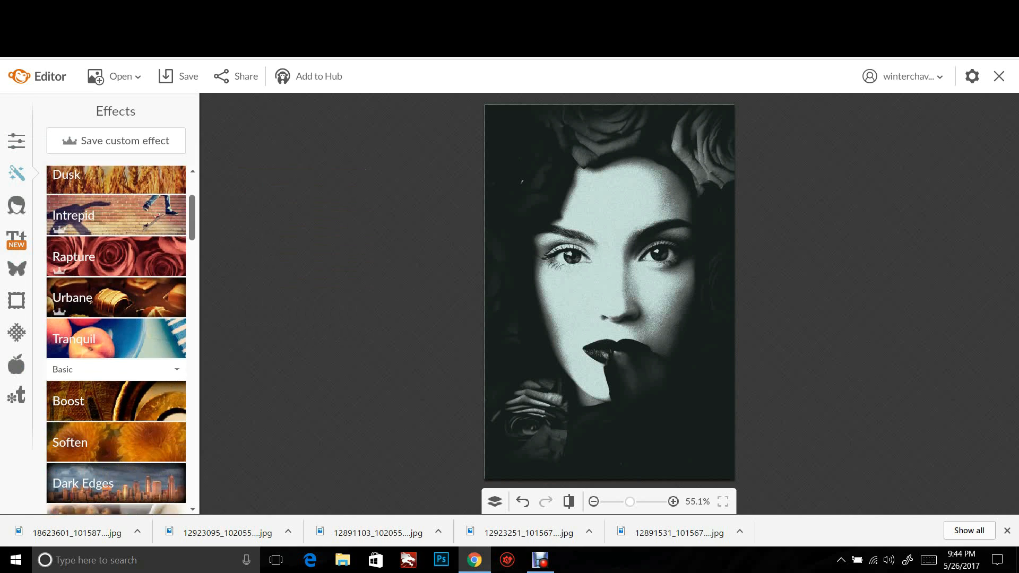
scroll(116, 350, "down", 1)
left_click(117, 350)
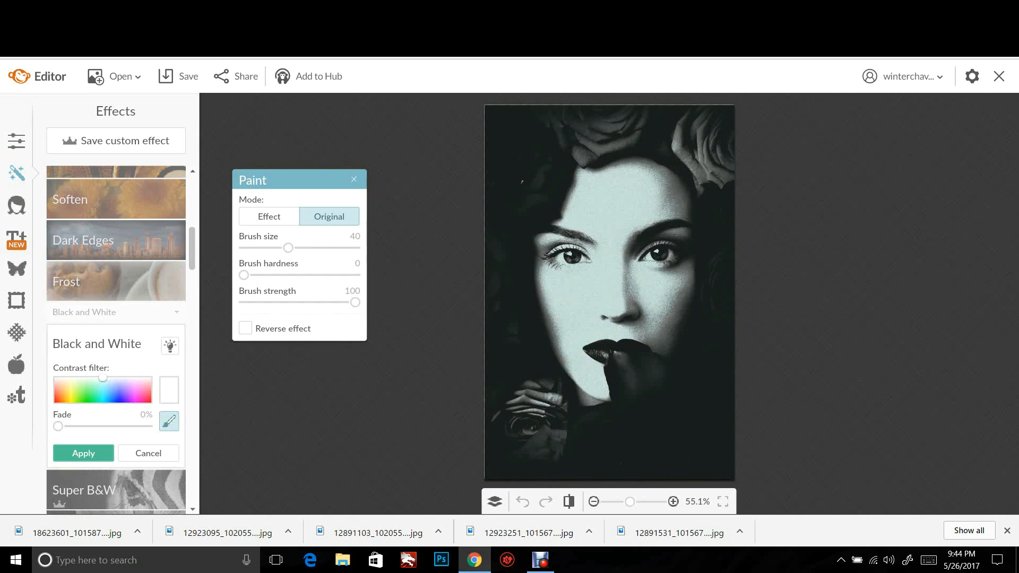
left_click(84, 454)
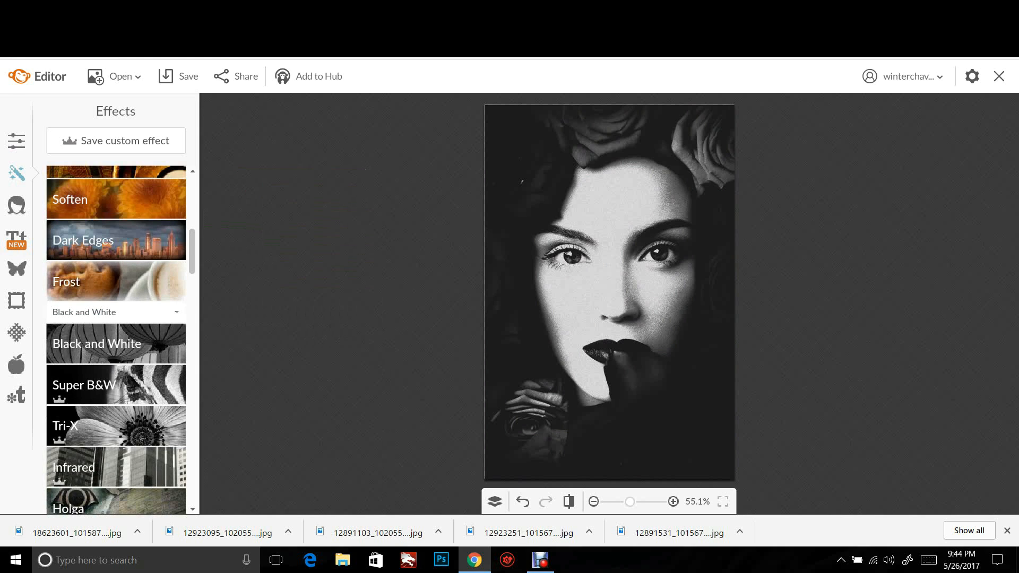
left_click(116, 344)
mouse_move(170, 346)
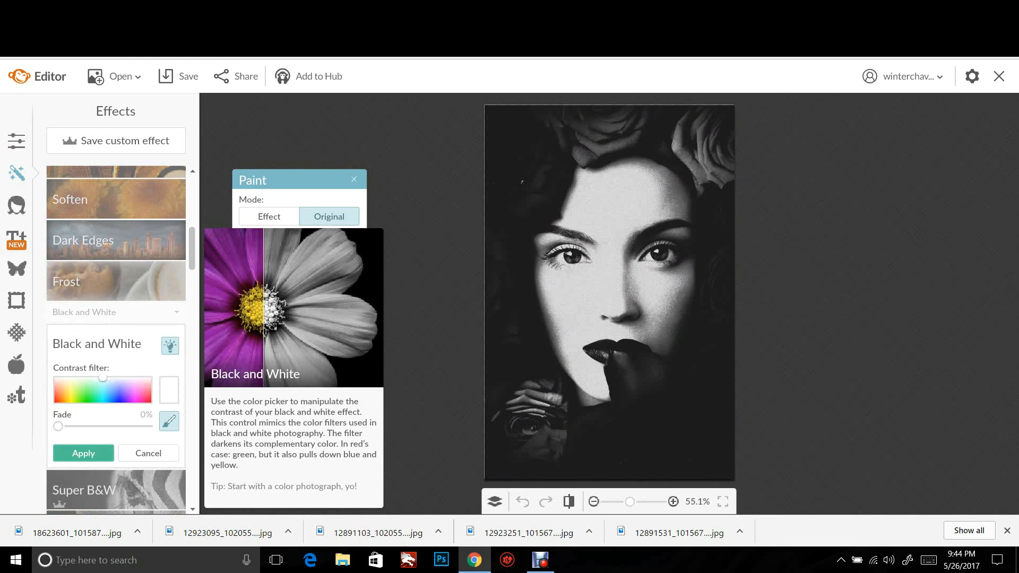
left_click(83, 453)
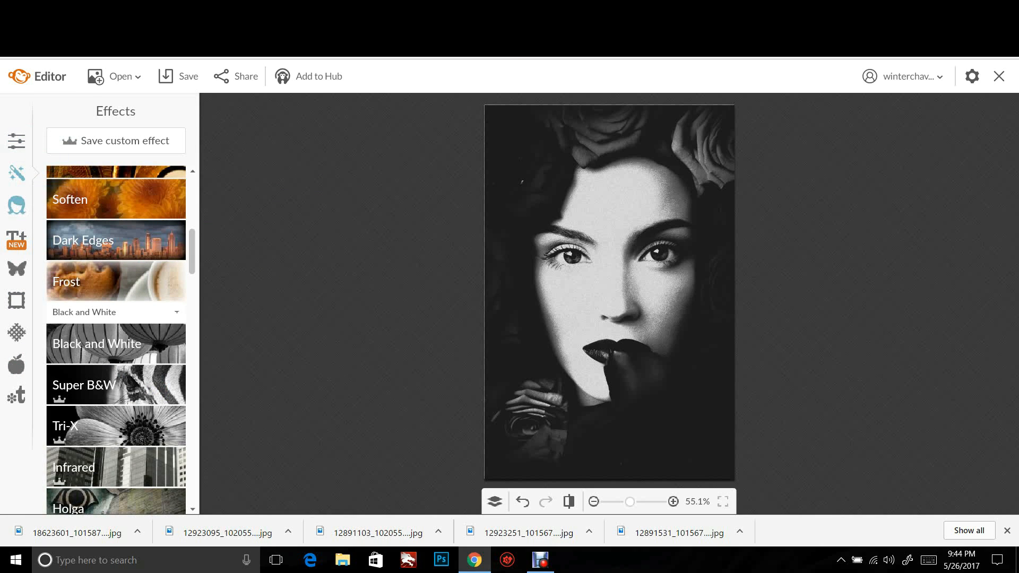
Try tinting the dark rose beside the woman's hair with Highlights in dark red 8d0f13 at brush size 80, and cancel it
left_click(17, 205)
scroll(115, 318, "down", 10)
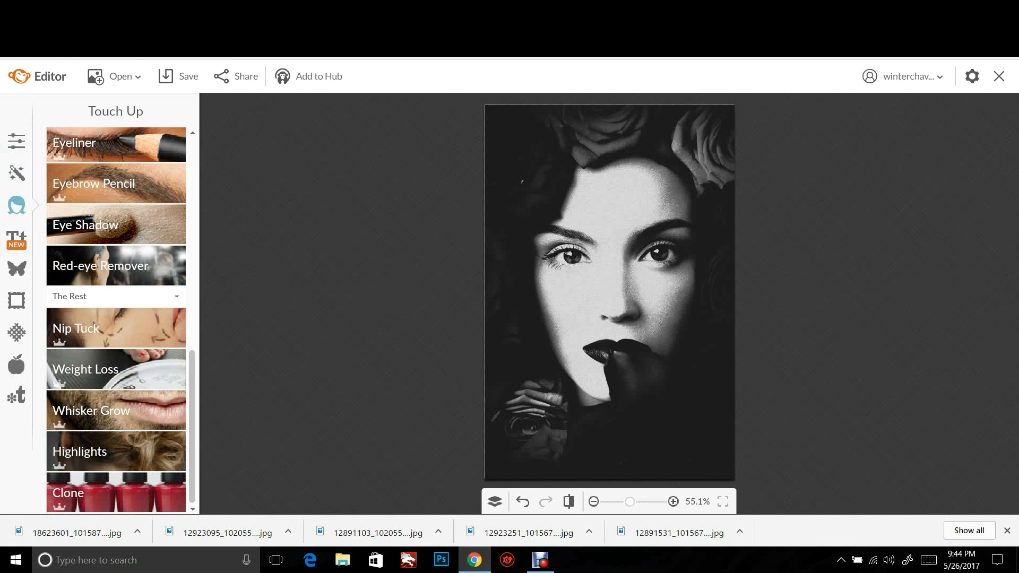
left_click(80, 451)
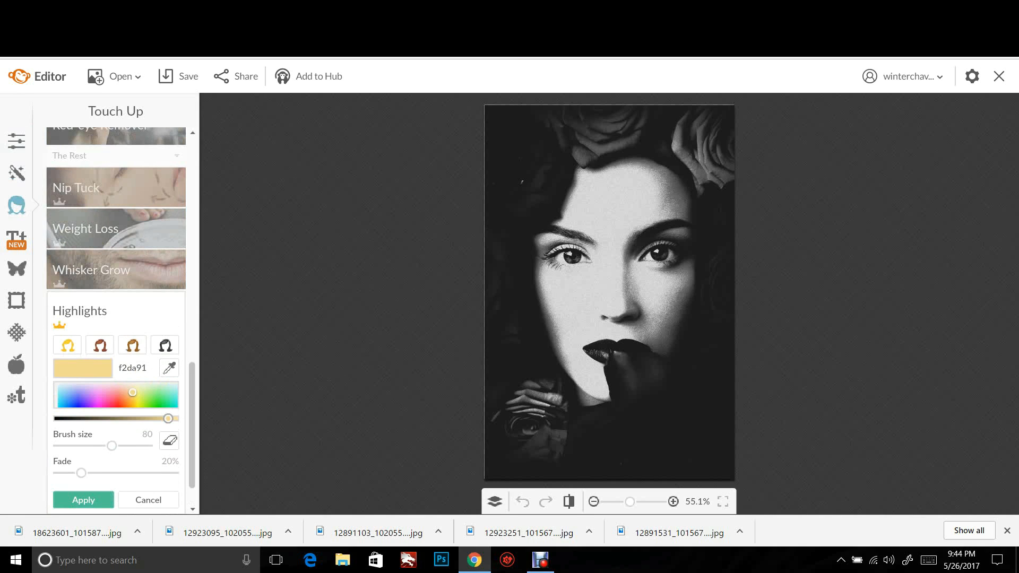
left_click(90, 395)
left_click_drag(90, 394, 121, 419)
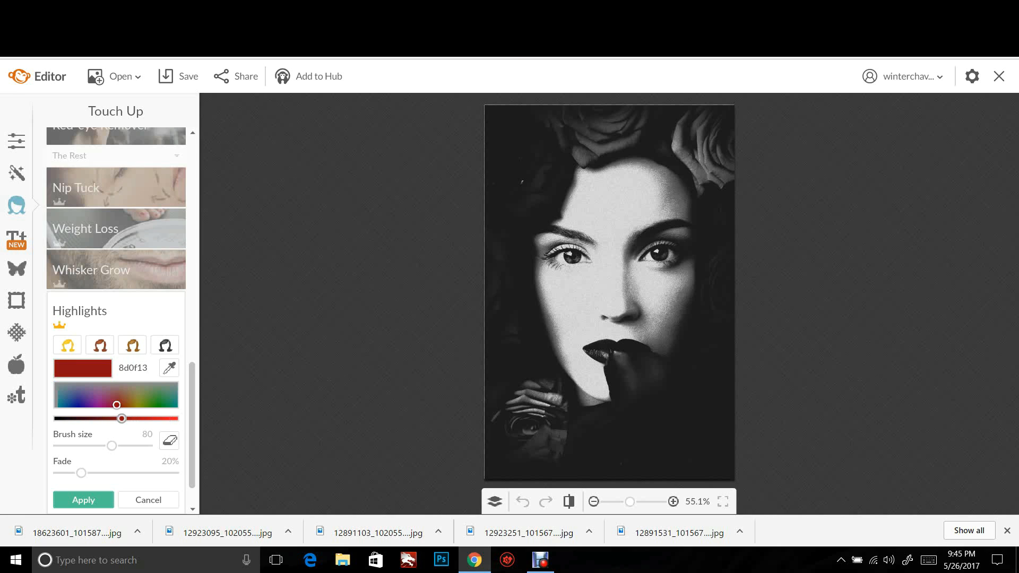
mouse_move(523, 192)
left_mouse_down()
mouse_move(537, 164)
mouse_move(529, 138)
left_mouse_up()
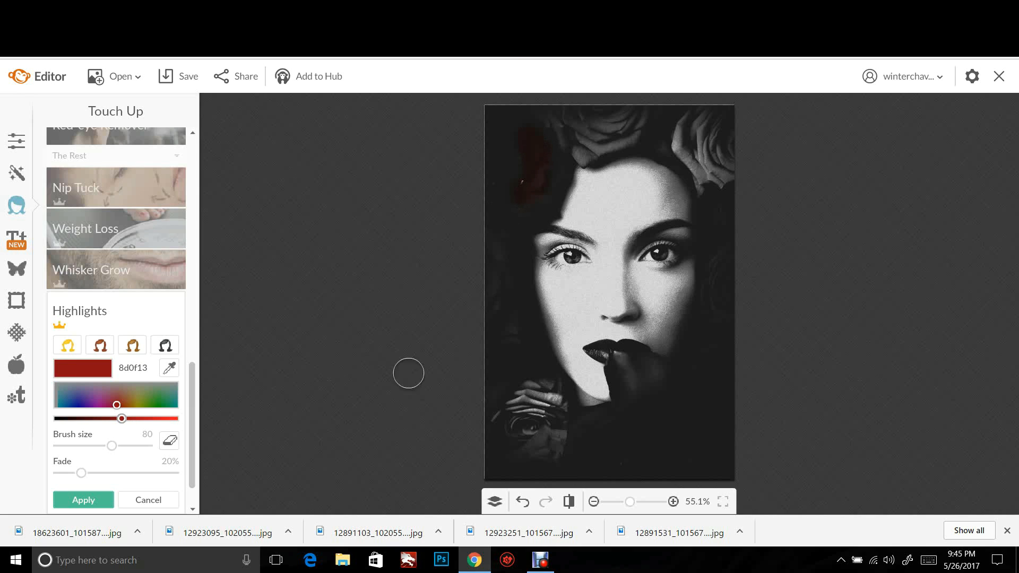
left_click_drag(81, 473, 133, 473)
left_click(149, 500)
Try purple Highlights on the same dark rose, with 48% fade and the color darkened to 7356c2, and cancel them
left_click(117, 451)
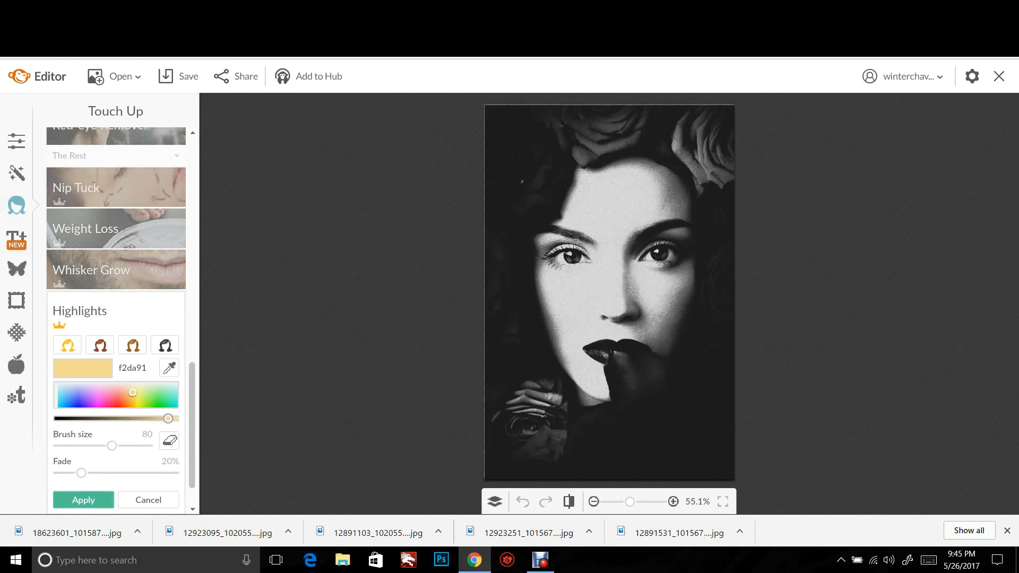
left_click(88, 394)
left_click_drag(88, 394, 84, 397)
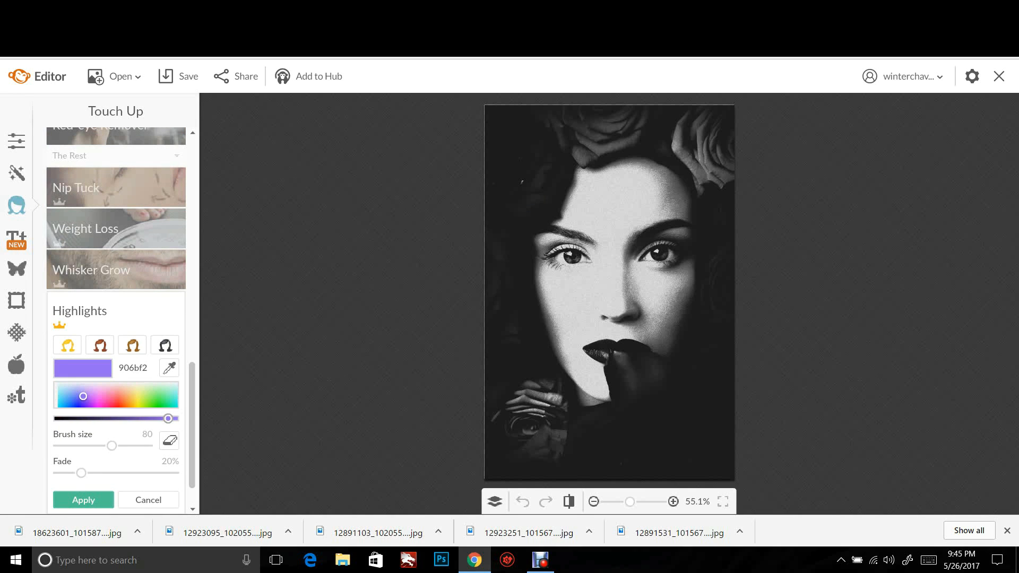
mouse_move(533, 179)
left_mouse_down()
mouse_move(531, 132)
mouse_move(536, 199)
mouse_move(501, 209)
mouse_move(497, 189)
mouse_move(526, 157)
mouse_move(499, 136)
mouse_move(485, 159)
mouse_move(499, 198)
mouse_move(499, 109)
mouse_move(521, 113)
mouse_move(529, 135)
mouse_move(486, 135)
mouse_move(483, 119)
mouse_move(486, 157)
mouse_move(550, 173)
mouse_move(517, 210)
left_mouse_up()
left_click_drag(81, 473, 113, 473)
left_click_drag(169, 418, 147, 418)
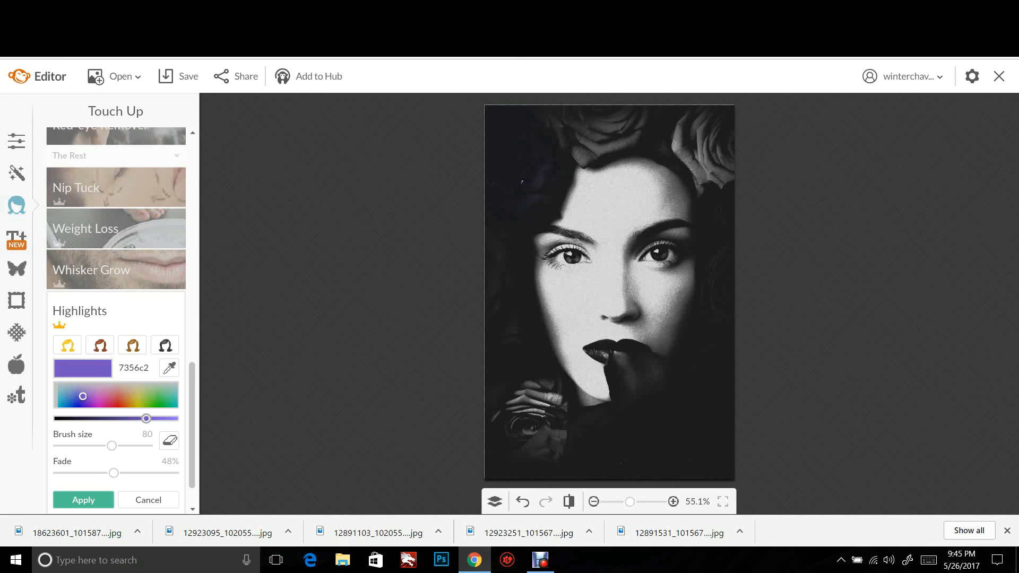
left_click(148, 500)
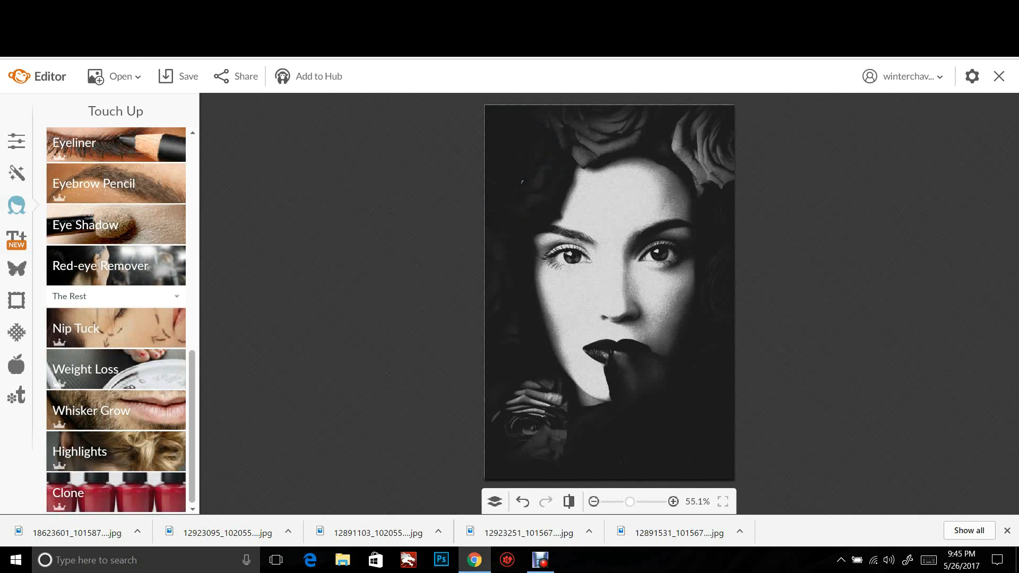
Try coloring the woman's face with the Eyebrow Pencil in light orange-brown at brush size 81, raise the fade, and cancel it
left_click(115, 183)
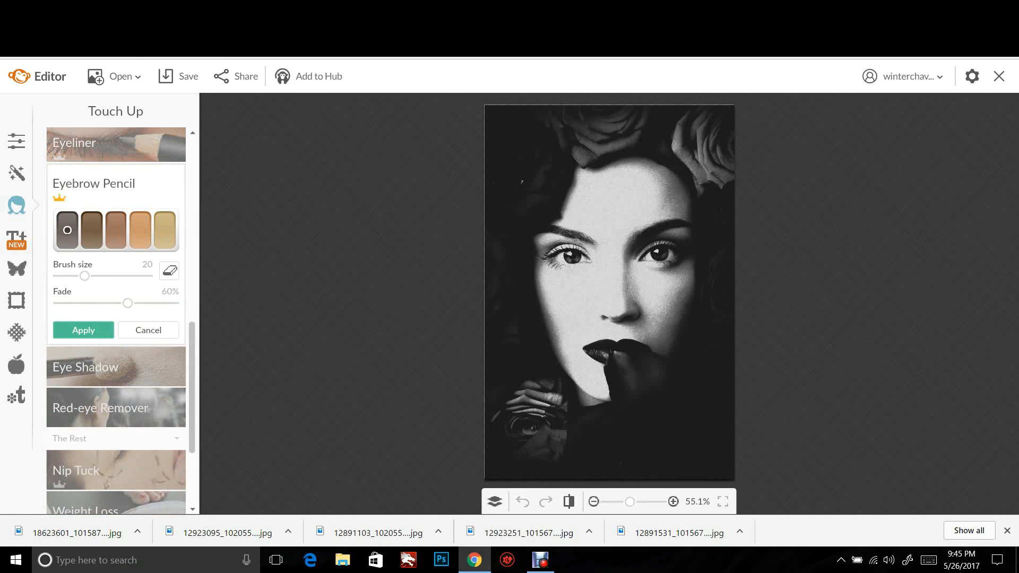
left_click(140, 230)
left_click_drag(84, 276, 117, 276)
mouse_move(652, 211)
left_mouse_down()
mouse_move(674, 200)
mouse_move(632, 172)
mouse_move(606, 185)
mouse_move(619, 245)
mouse_move(610, 284)
mouse_move(614, 299)
mouse_move(627, 297)
mouse_move(621, 268)
mouse_move(643, 287)
mouse_move(664, 283)
mouse_move(629, 276)
mouse_move(679, 273)
mouse_move(675, 285)
mouse_move(606, 298)
mouse_move(583, 297)
mouse_move(579, 284)
mouse_move(598, 273)
mouse_move(556, 275)
mouse_move(547, 286)
mouse_move(557, 343)
mouse_move(595, 408)
mouse_move(572, 364)
mouse_move(581, 339)
left_mouse_up()
mouse_move(580, 325)
left_mouse_down()
mouse_move(605, 317)
mouse_move(630, 328)
left_mouse_up()
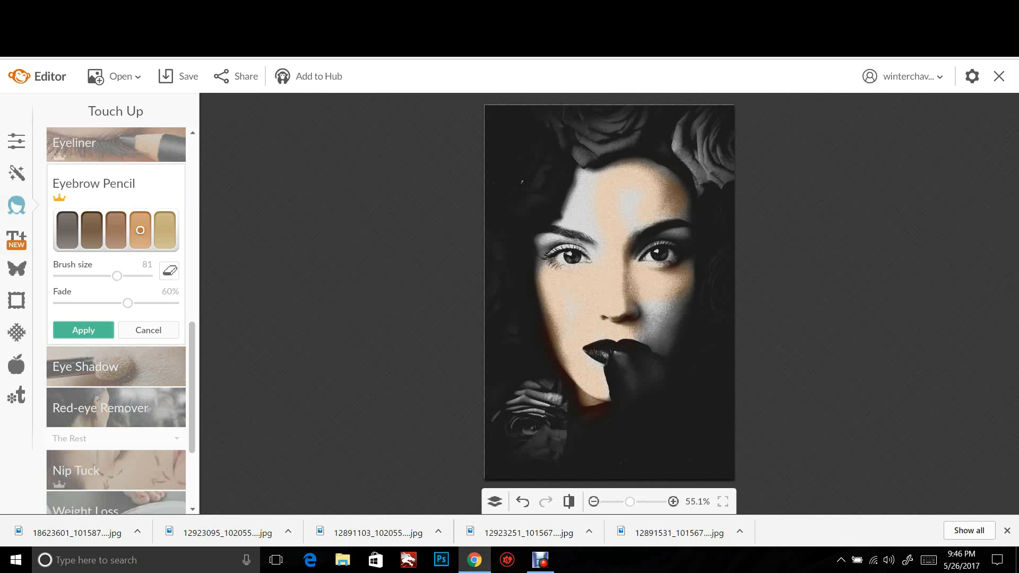
left_click_drag(127, 303, 156, 303)
left_click(149, 330)
Open the faded portrait iul-pres-blog-photo-pres-4-of-41 from the Desktop, discarding the rose portrait's unsaved changes
left_click(121, 76)
left_click(122, 107)
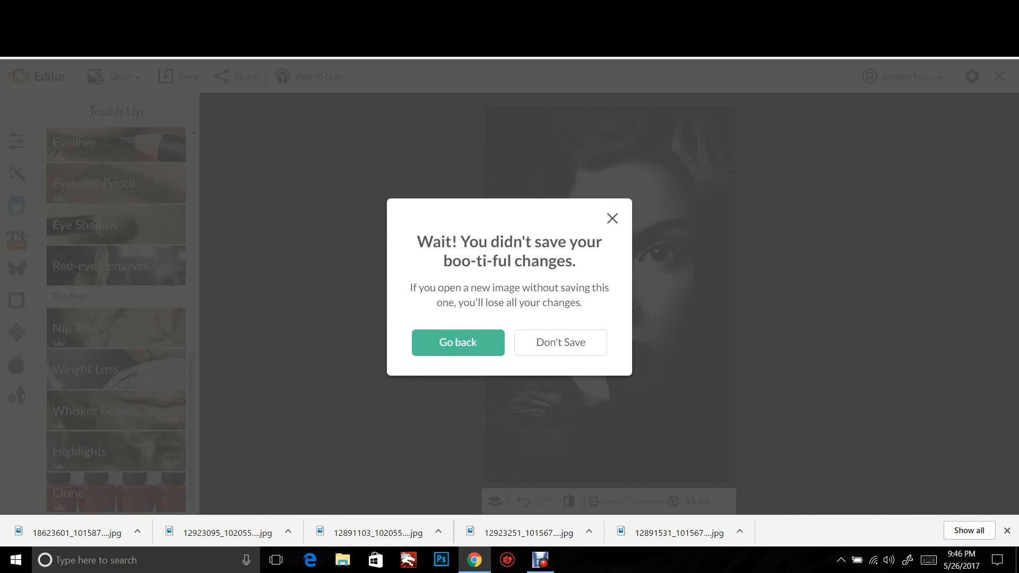
left_click(561, 343)
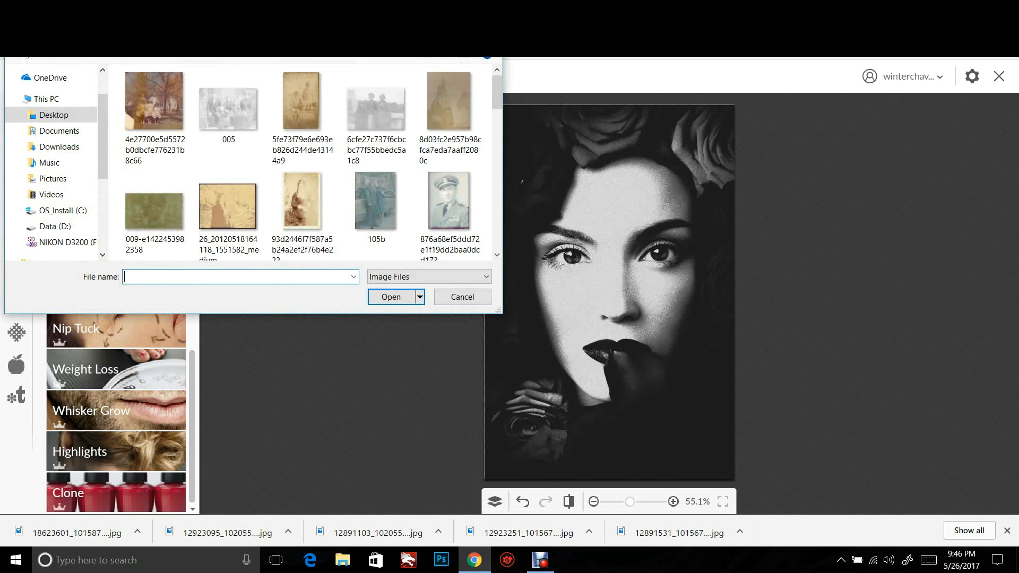
scroll(366, 90, "down", 10)
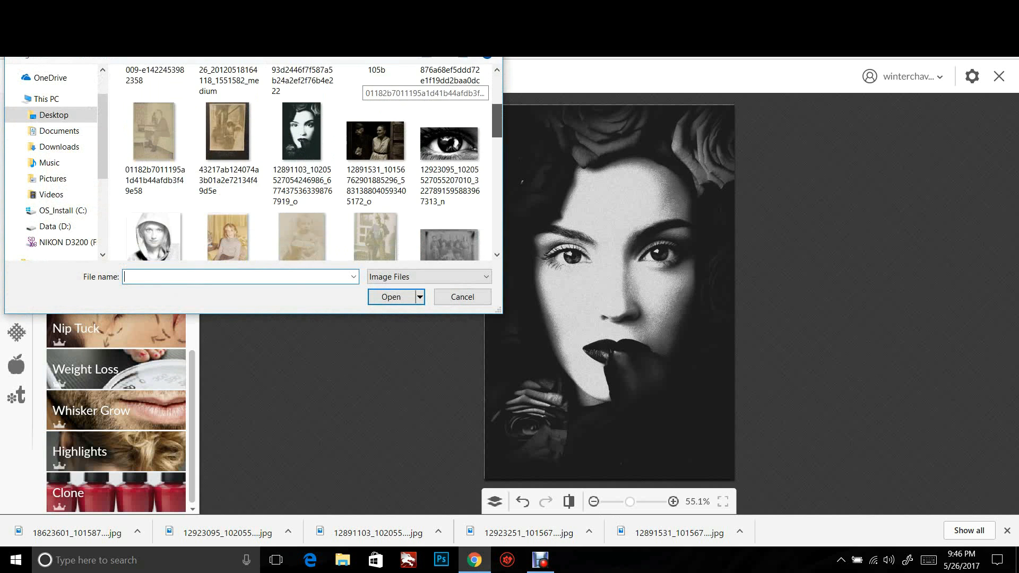
scroll(366, 90, "down", 5)
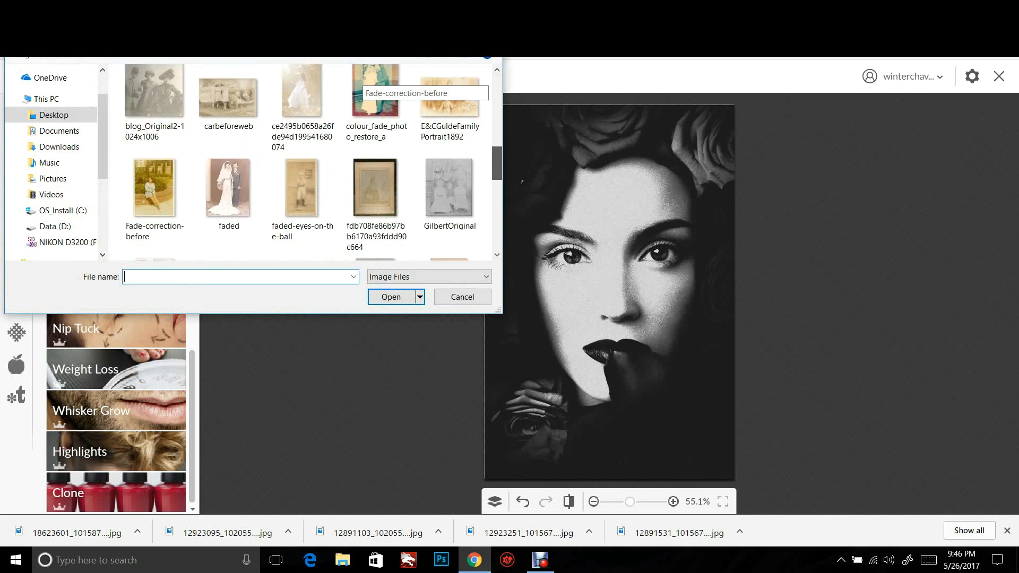
scroll(367, 90, "down", 5)
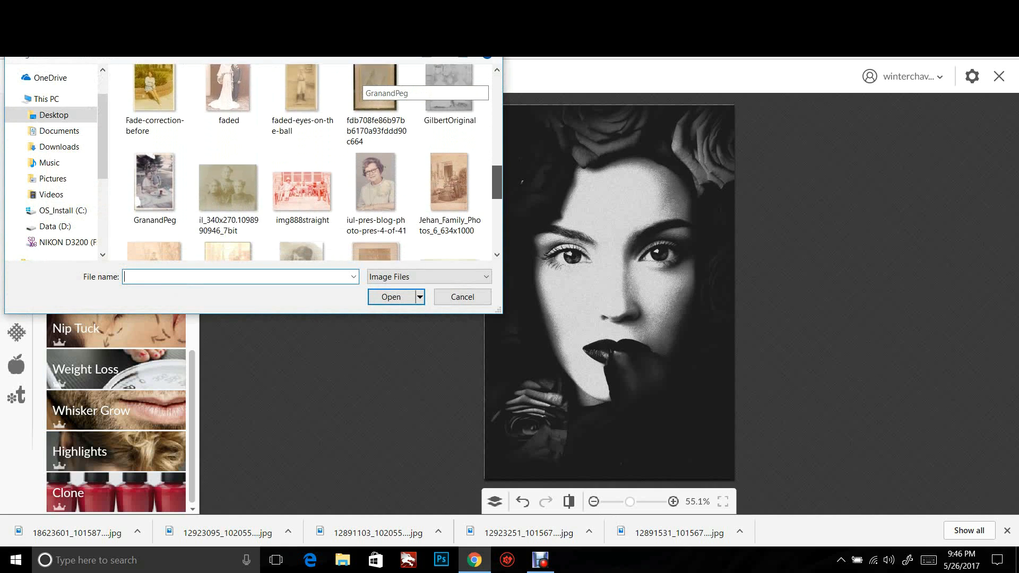
scroll(366, 90, "down", 2)
scroll(366, 90, "up", 6)
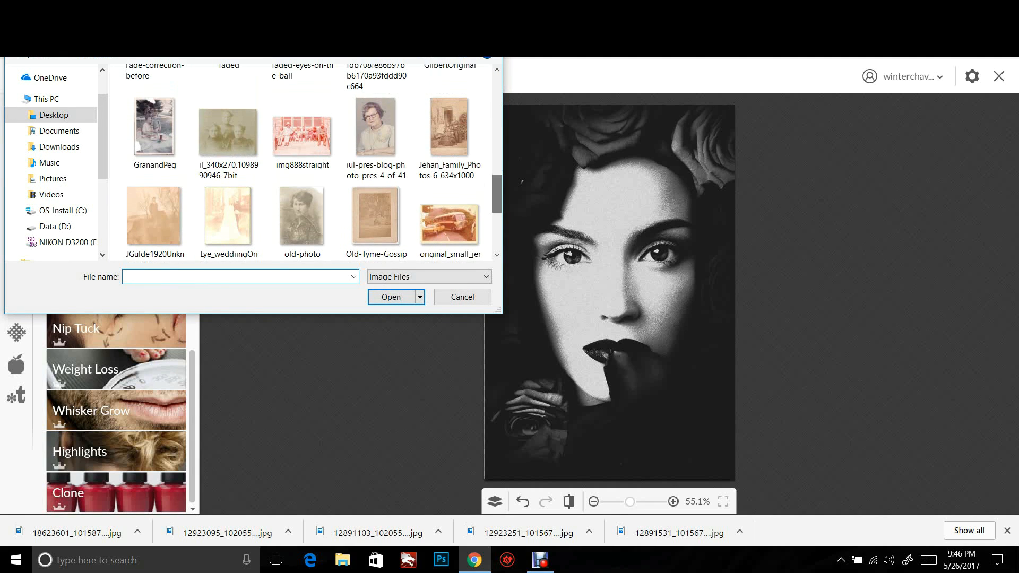
left_click(376, 133)
left_click(391, 297)
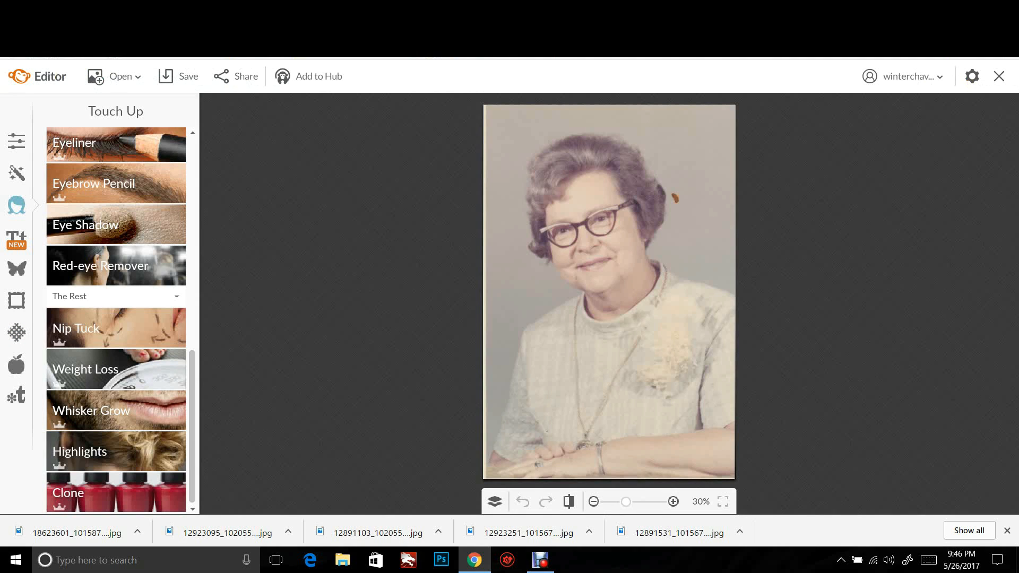
Clone clean background over the brown spot beside the woman's hair with brush size 45, and apply the effect
left_click(16, 173)
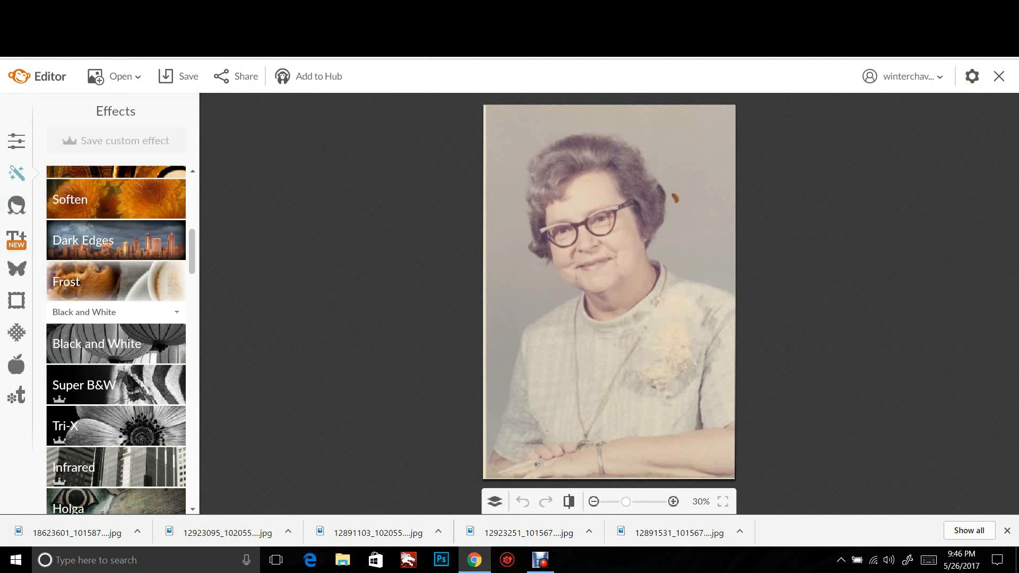
scroll(116, 339, "down", 20)
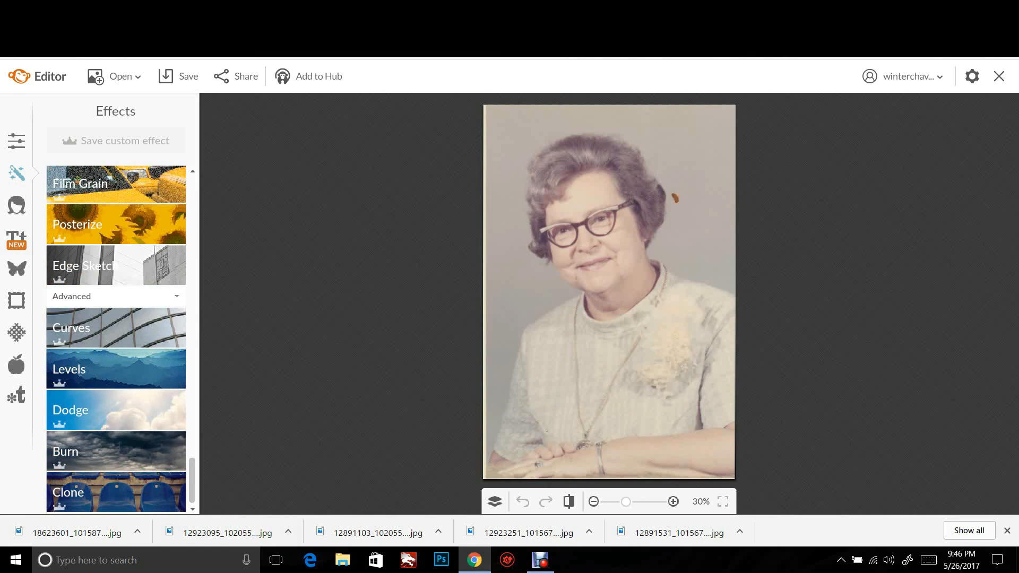
left_click(116, 492)
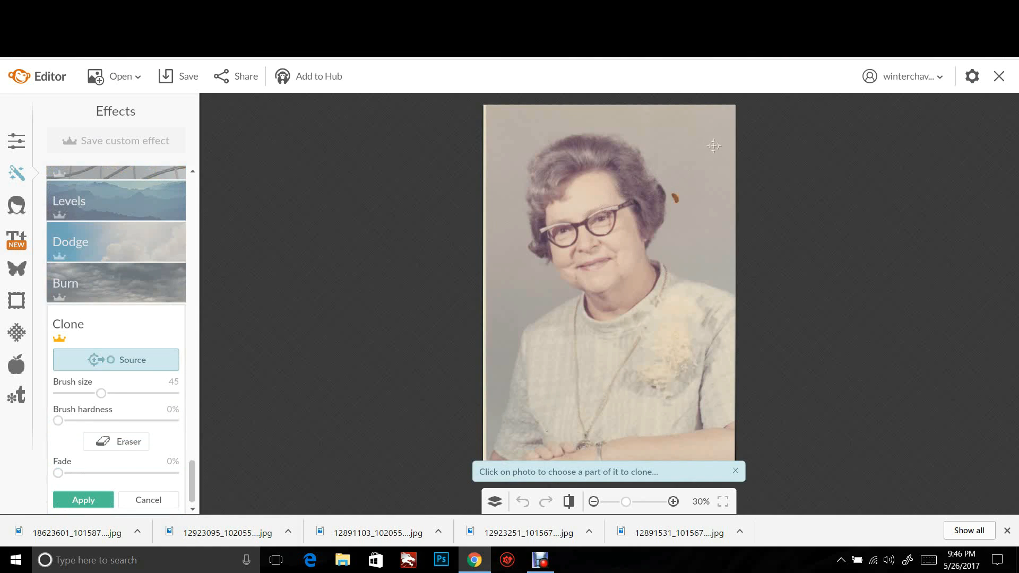
left_click(695, 175)
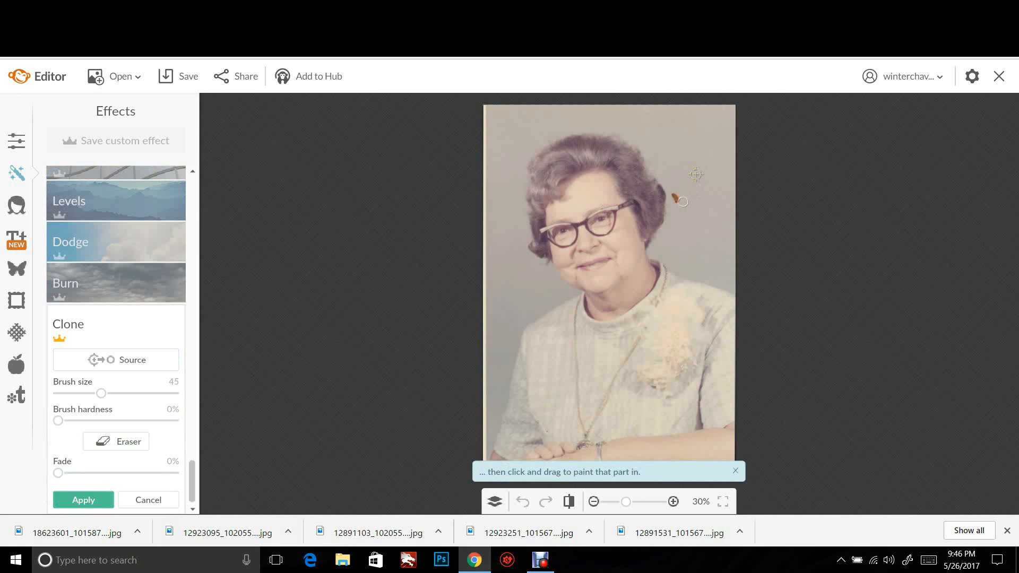
left_click_drag(677, 201, 674, 199)
left_click(83, 500)
Start a Levels effect on the faded portrait and set the Red channel's black point to 91 and white point to 233
left_click(115, 369)
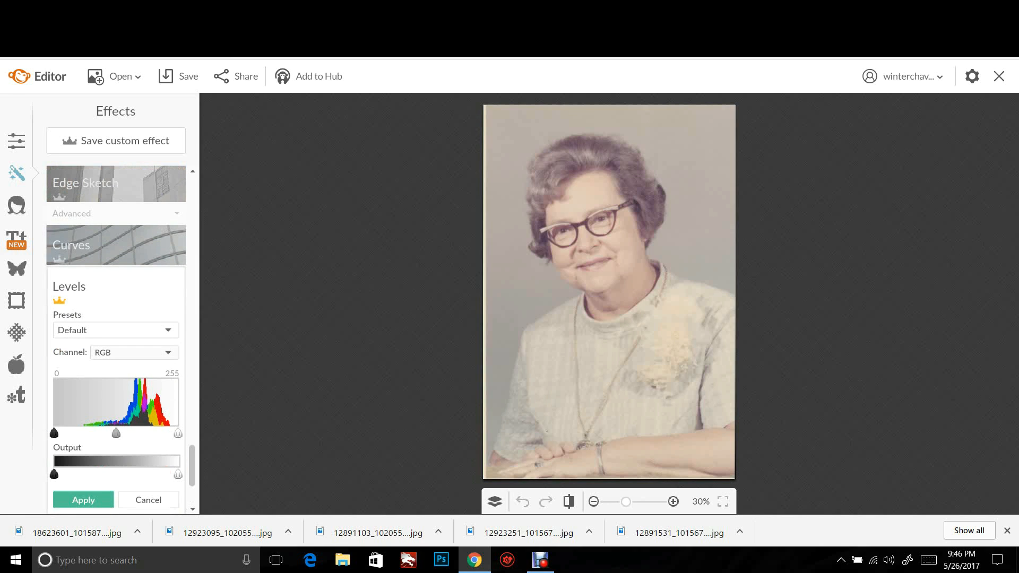
left_click(134, 352)
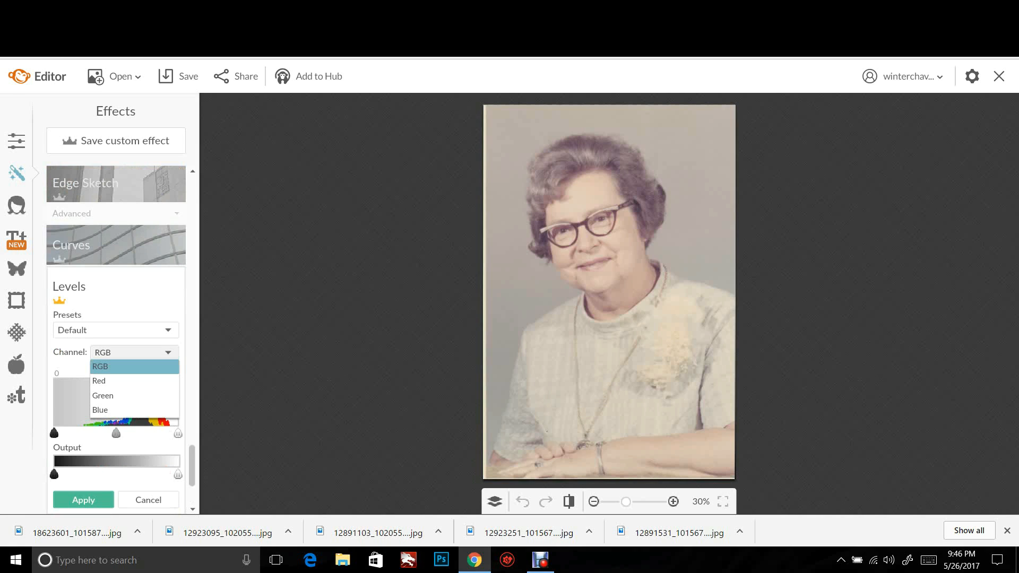
left_click(134, 381)
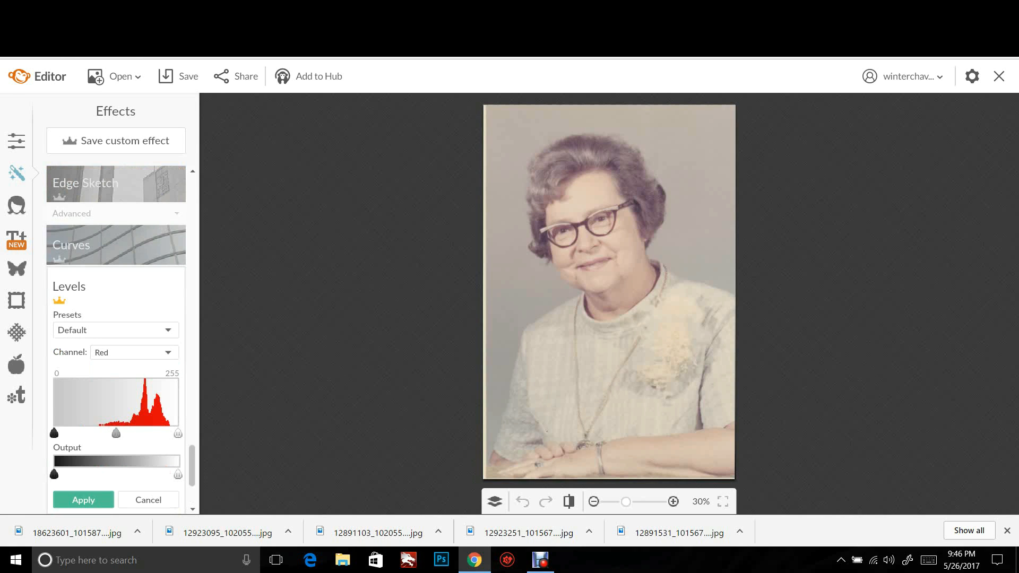
left_click_drag(54, 434, 98, 433)
left_click_drag(178, 433, 167, 433)
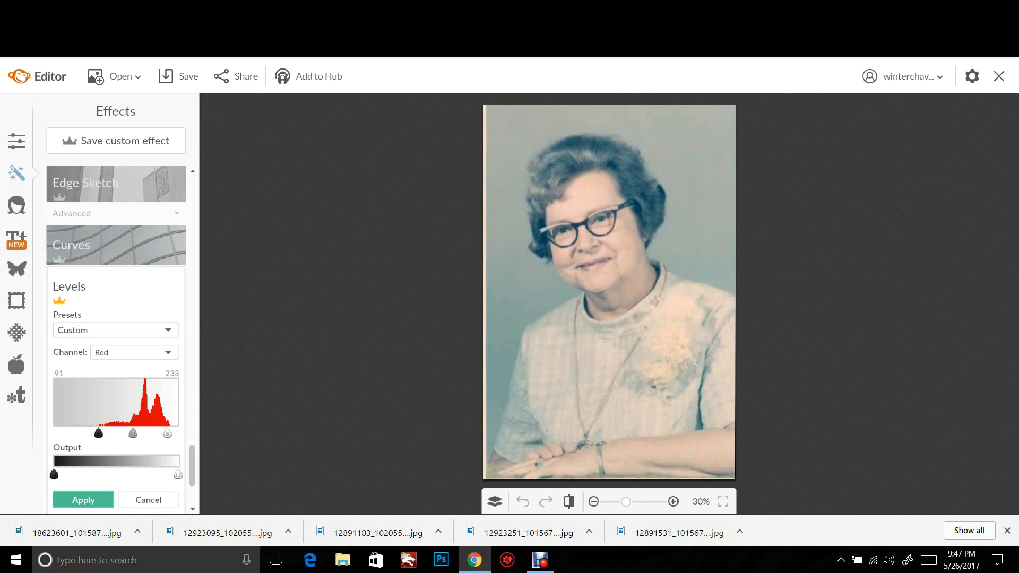
Set the Green channel's black point to 60 in Levels and lower its white point to the histogram's upper end
left_click(166, 352)
left_click(135, 396)
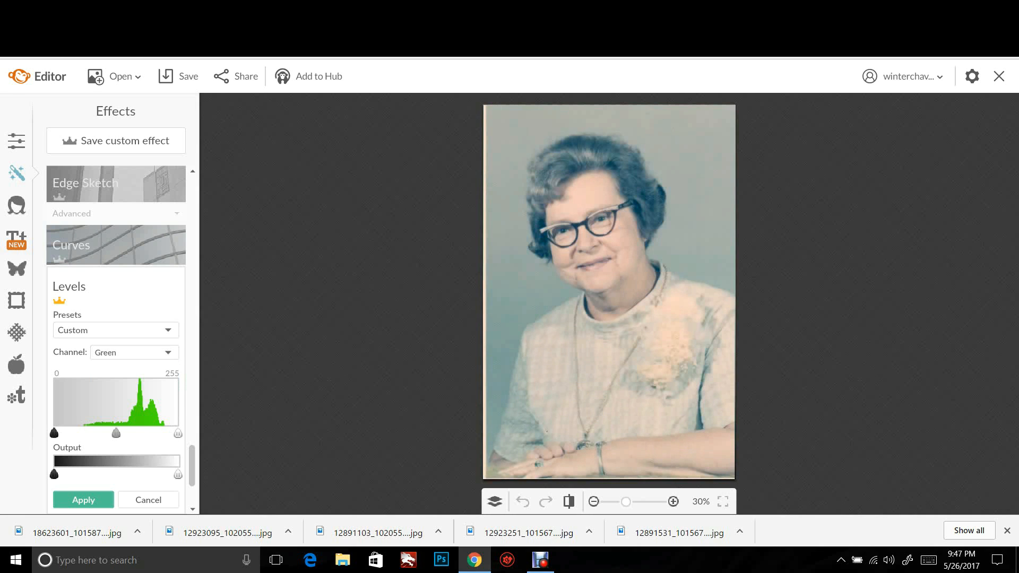
left_click_drag(54, 433, 83, 433)
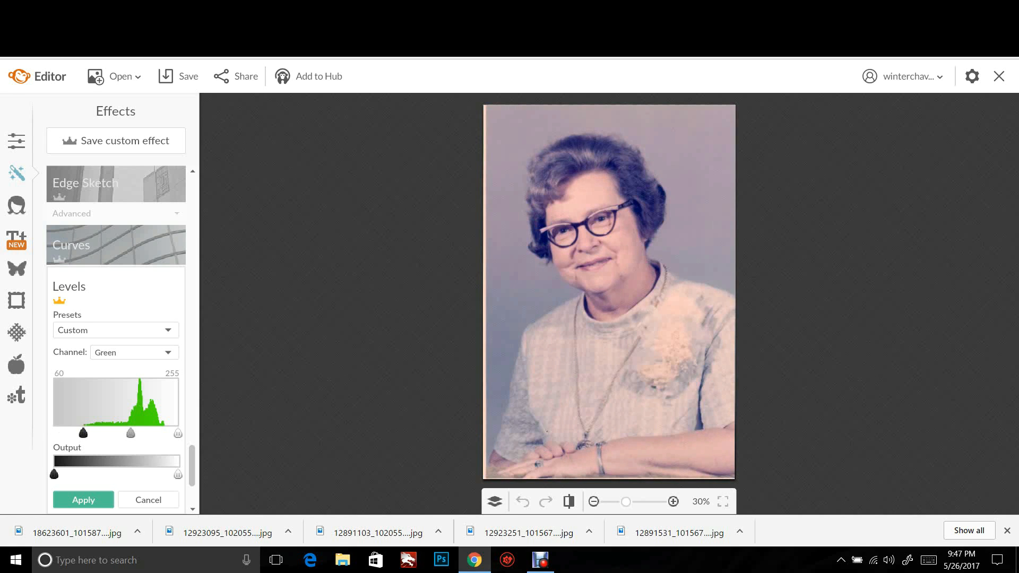
left_click_drag(177, 433, 165, 433)
Set the Blue channel's black point to 80 and white point to 205 in Levels, and apply the effect
left_click(135, 353)
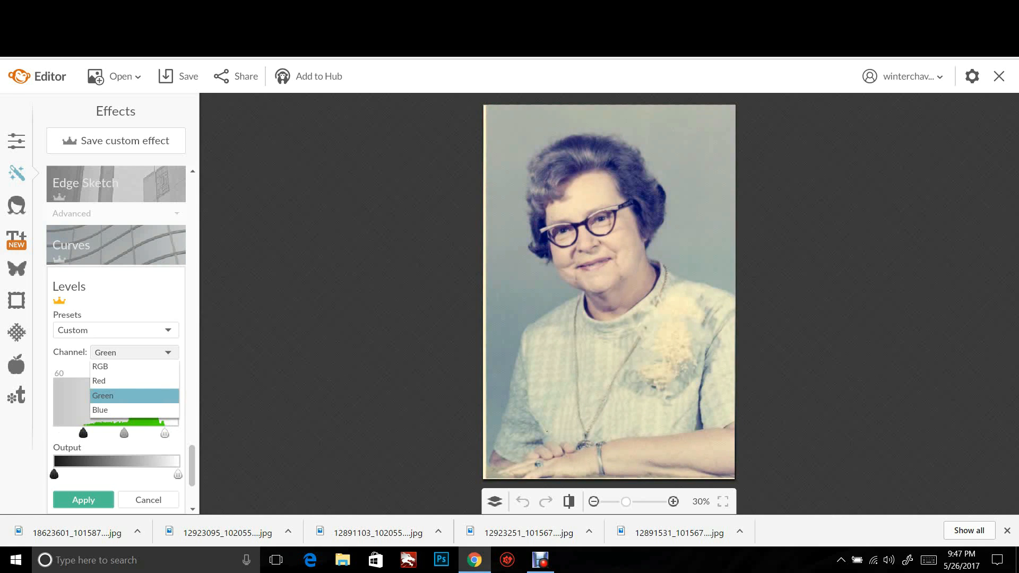
left_click(134, 410)
left_click_drag(54, 433, 93, 433)
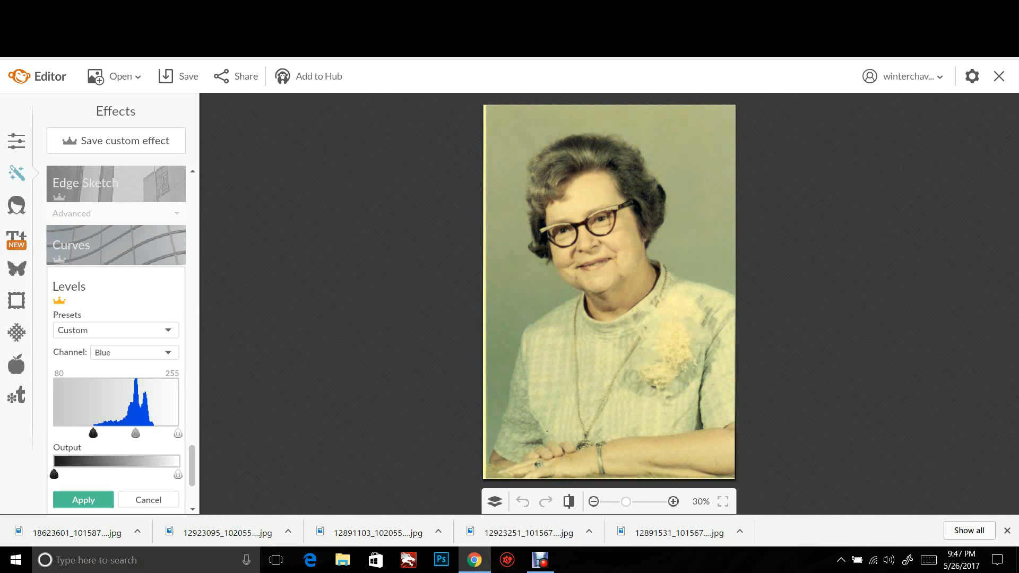
left_click_drag(178, 433, 154, 433)
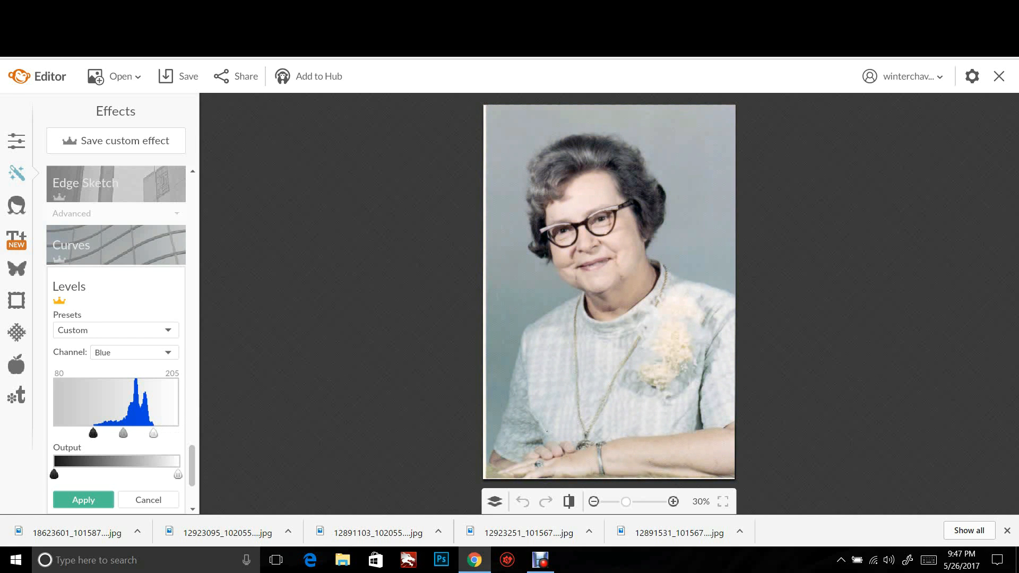
left_click(83, 500)
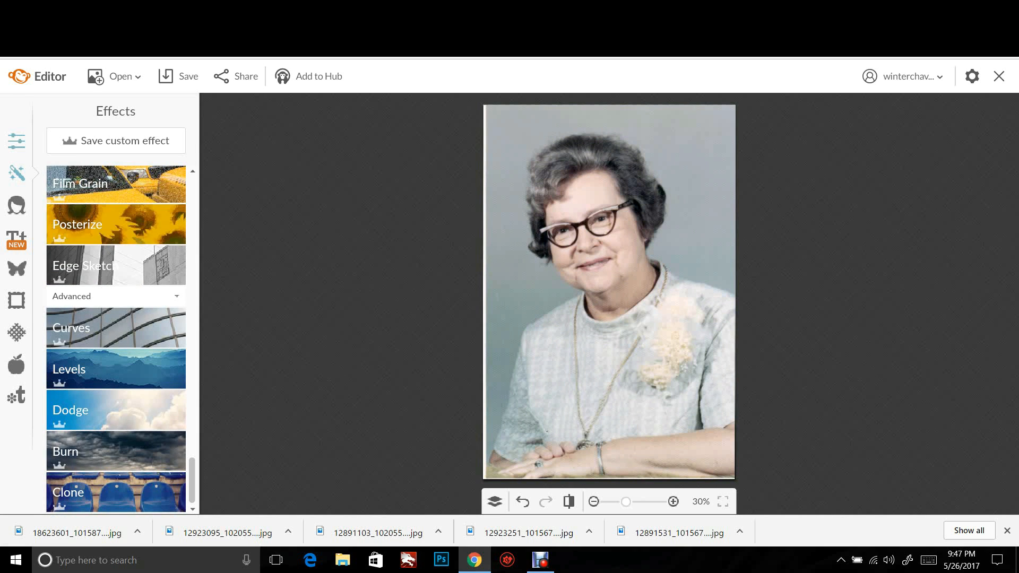
Adjust the portrait's Exposure to Brightness -4, Highlights -3, Shadows -6 and Contrast 1, and apply it
left_click(17, 141)
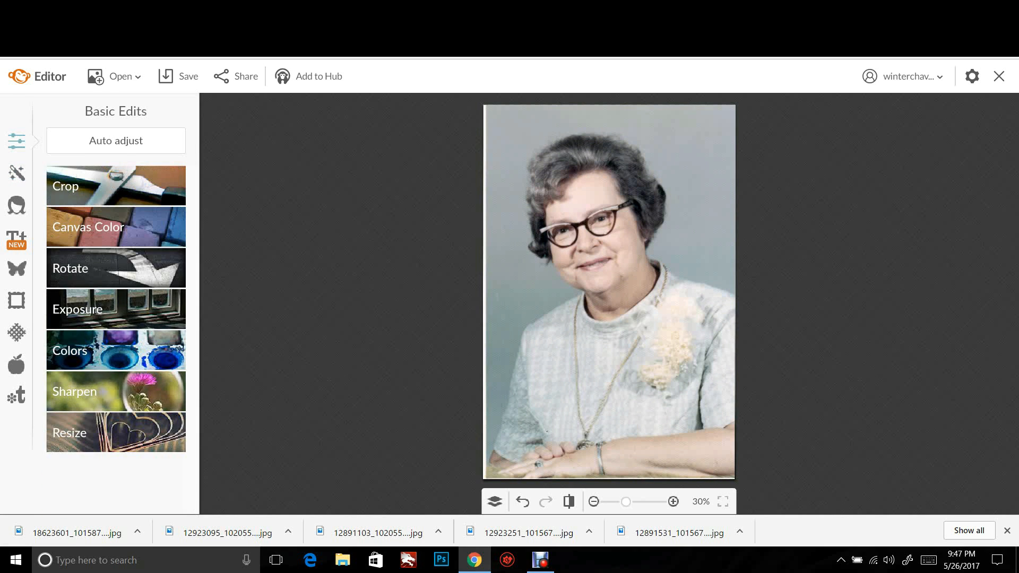
left_click(115, 309)
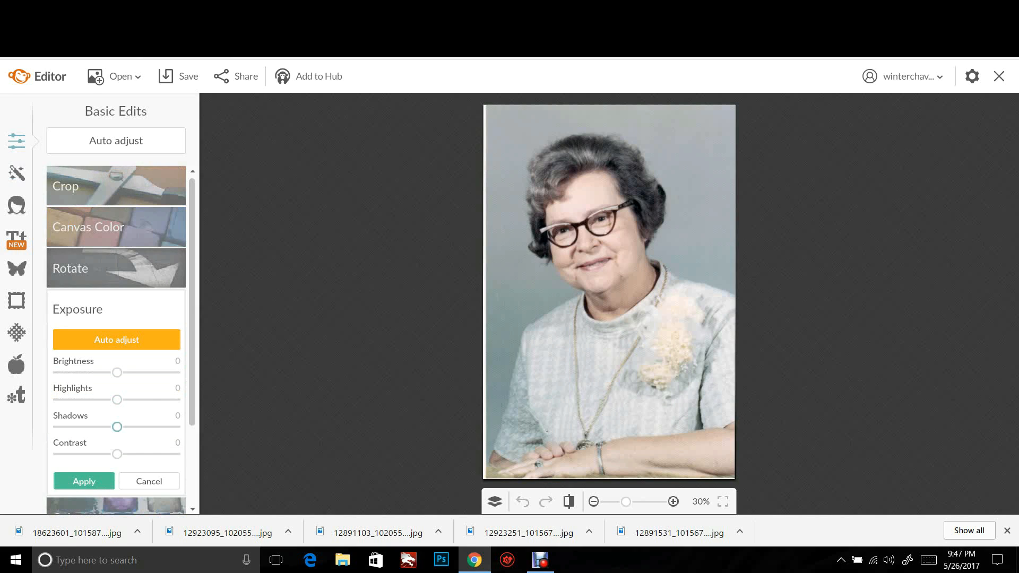
left_click_drag(117, 426, 117, 454)
left_click_drag(117, 400, 112, 373)
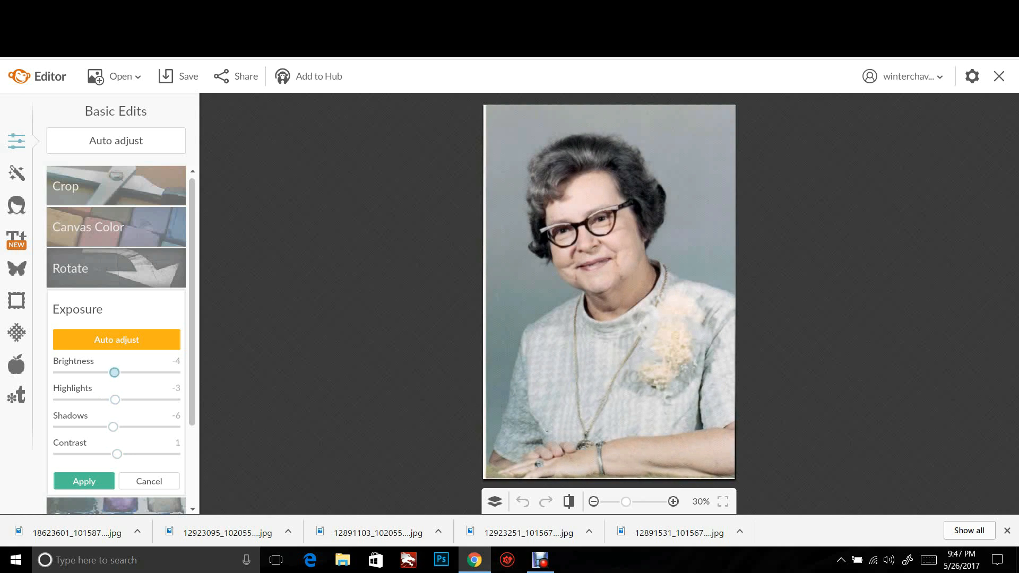
left_click(84, 481)
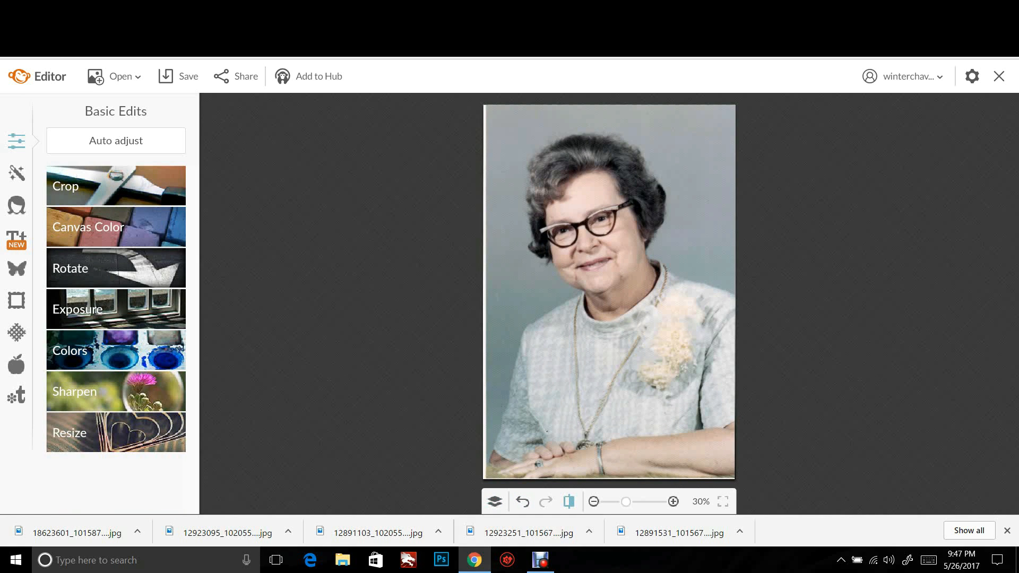
Compare the restored portrait with its original version
left_click(569, 502)
left_click(569, 502)
left_click(569, 502)
left_click(569, 501)
left_click(121, 76)
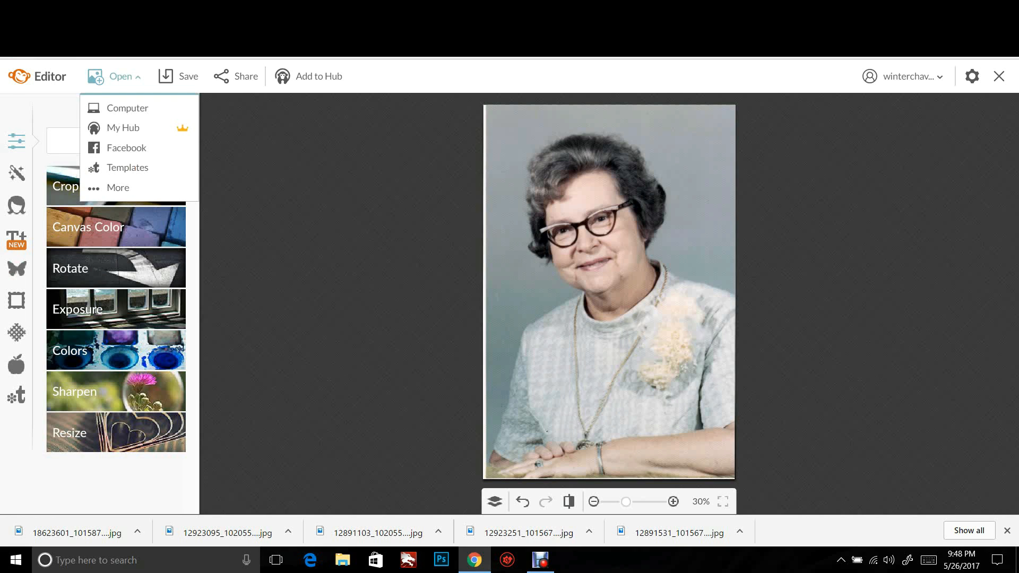
left_click(127, 108)
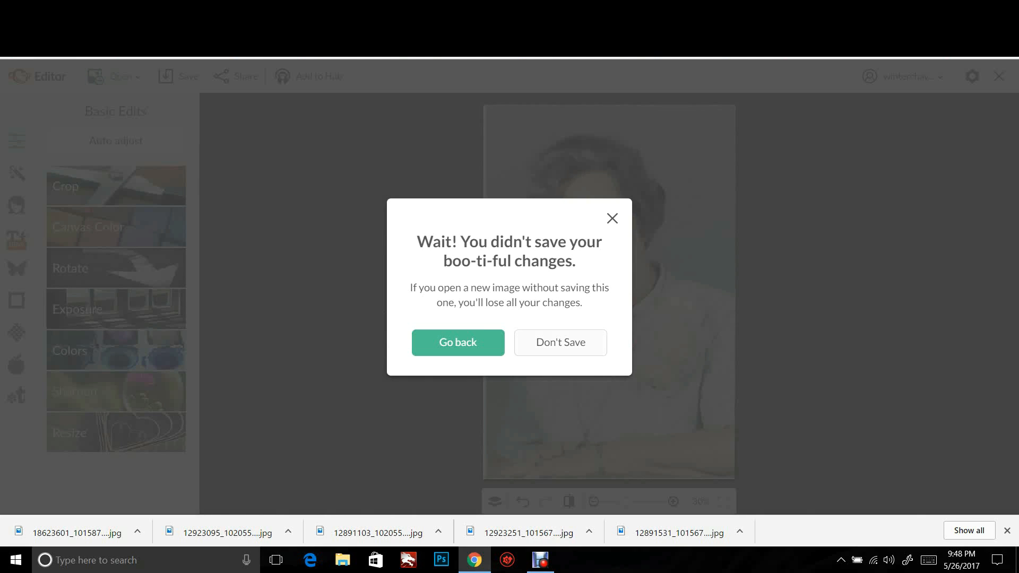
left_click(560, 343)
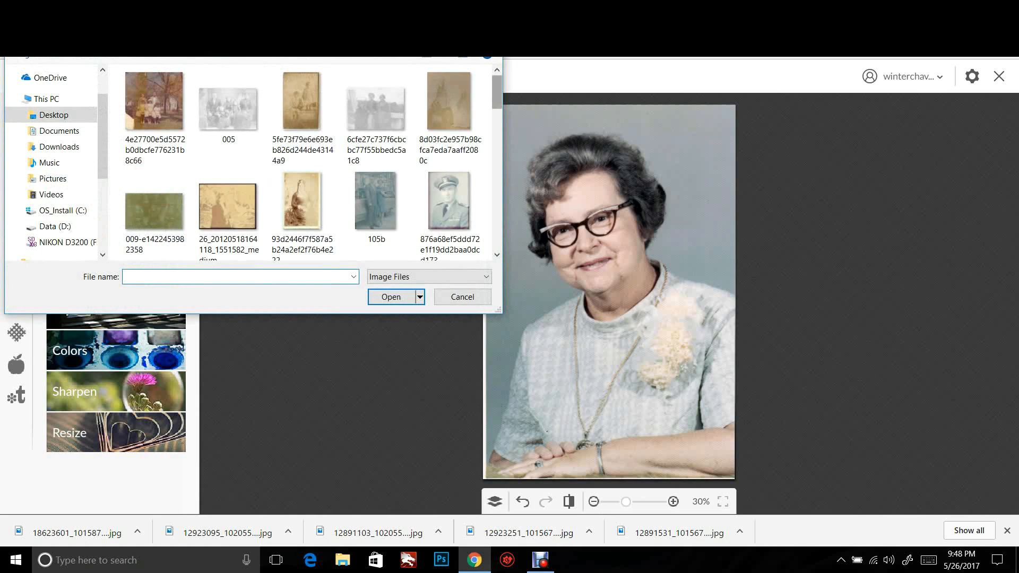
scroll(449, 116, "down", 5)
left_click(154, 101)
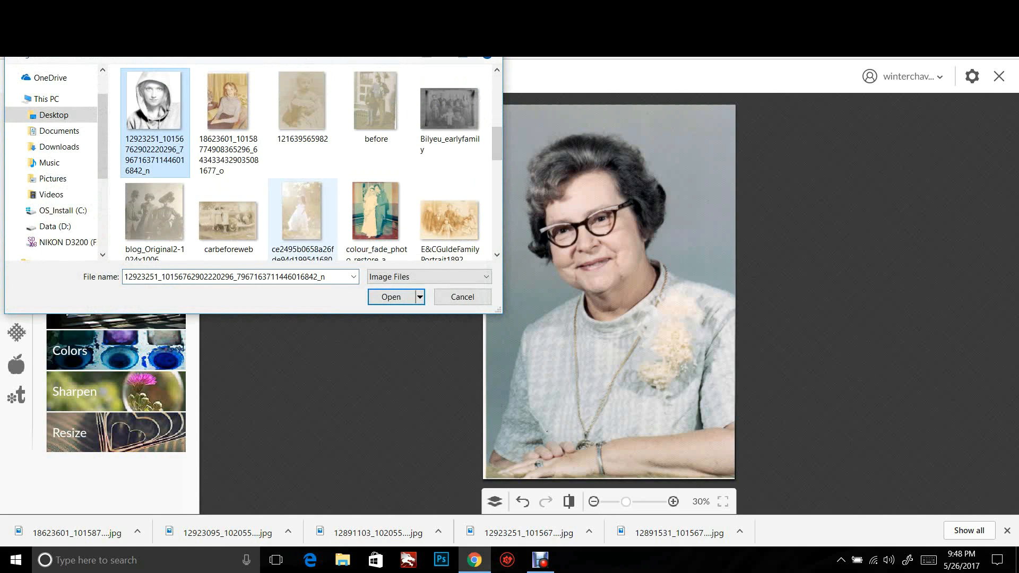
left_click(391, 297)
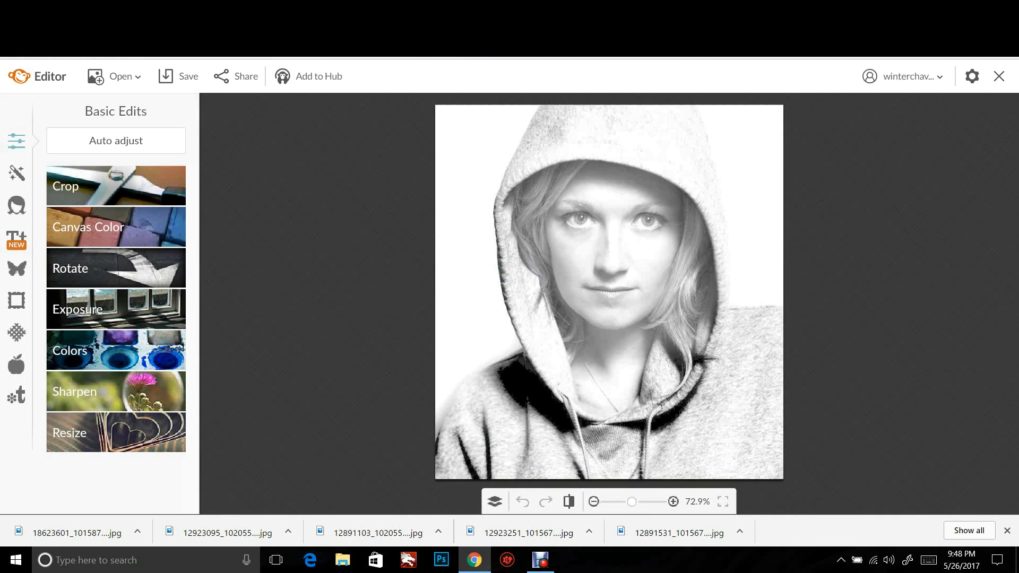
Darken the washed-out hooded portrait by moving the RGB midtone point toward the highlights in Levels, and apply the effect
left_click(16, 172)
right_click(22, 169)
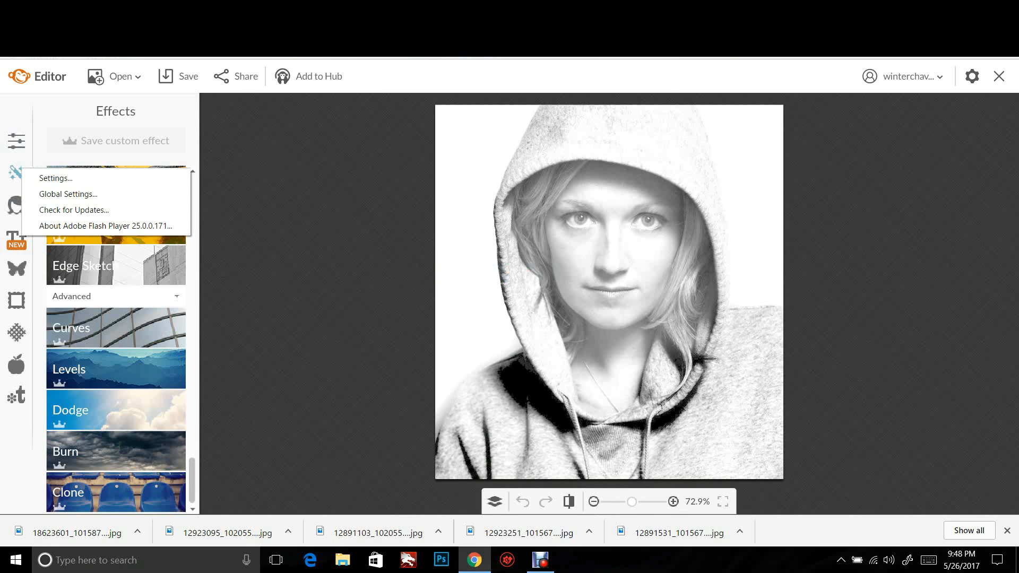
key("Escape")
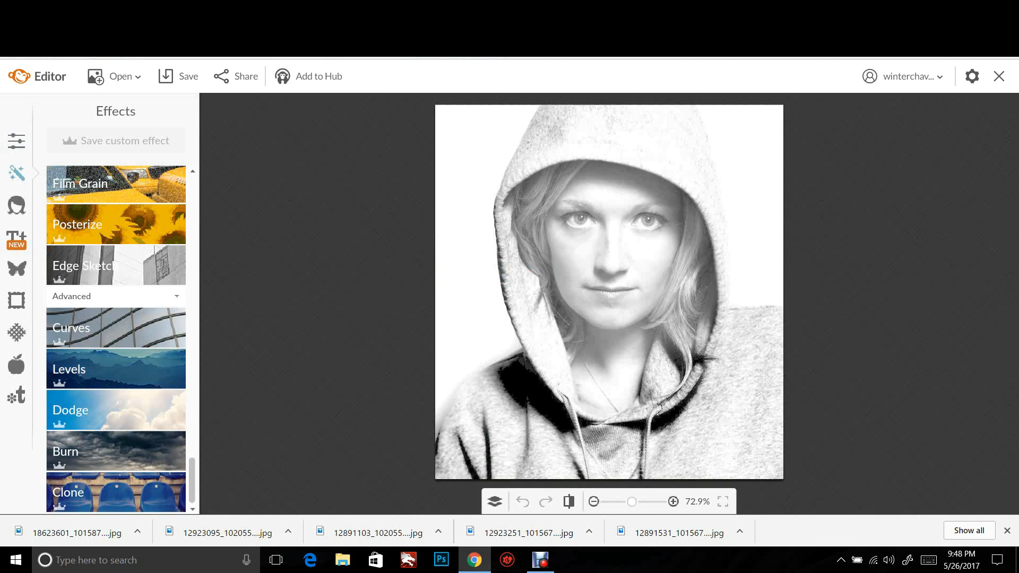
left_click(116, 368)
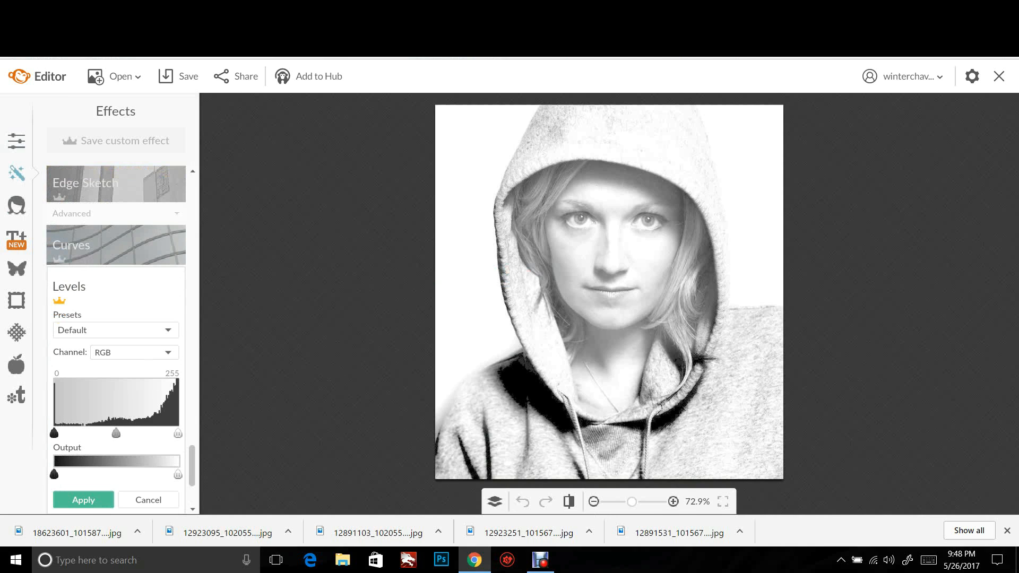
left_click_drag(116, 433, 146, 433)
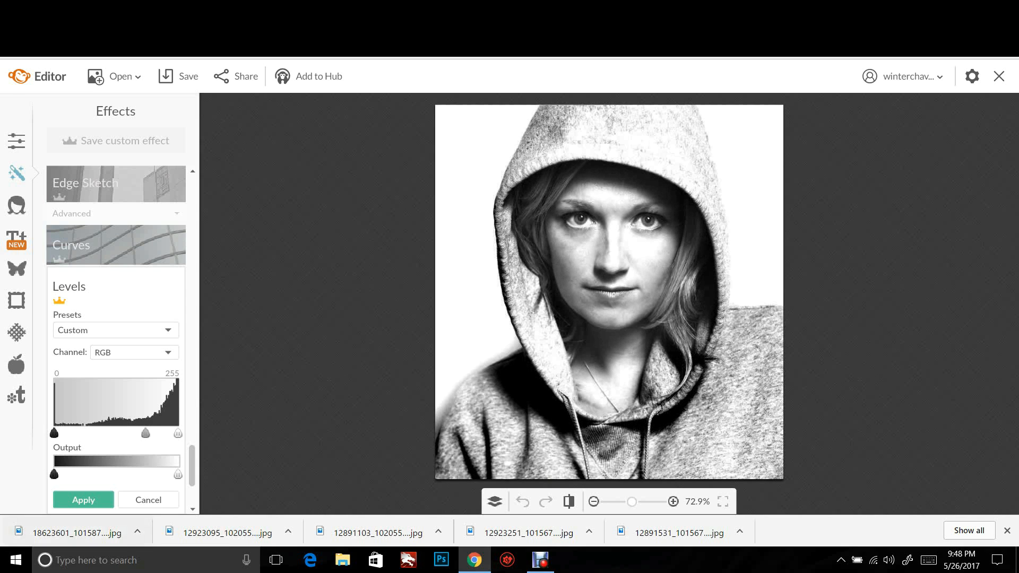
left_click(83, 500)
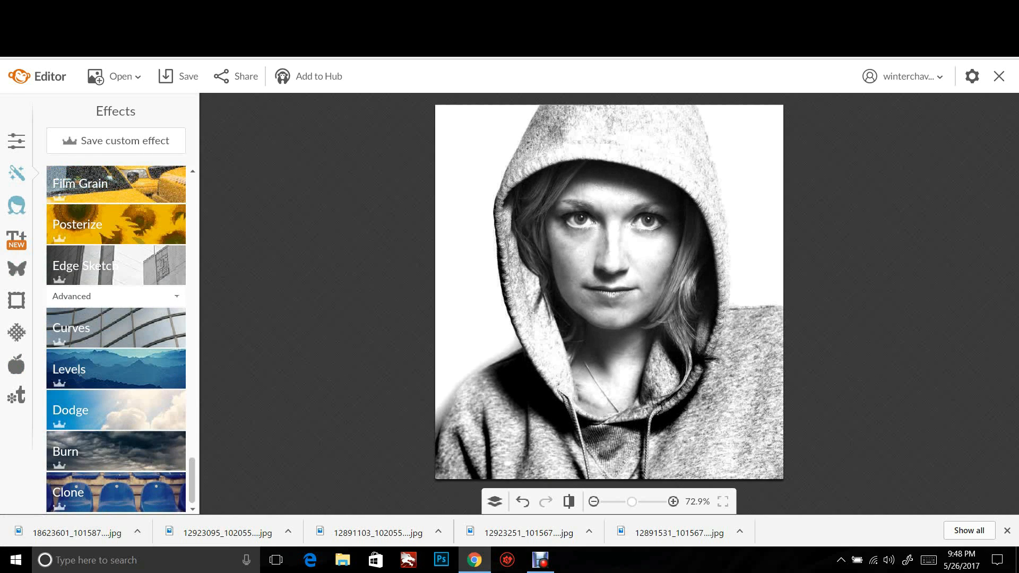
Paint Spray Tan over the woman's face with the second tone, brush size 34, intensity 80 and Darken 11, and apply it
left_click(17, 206)
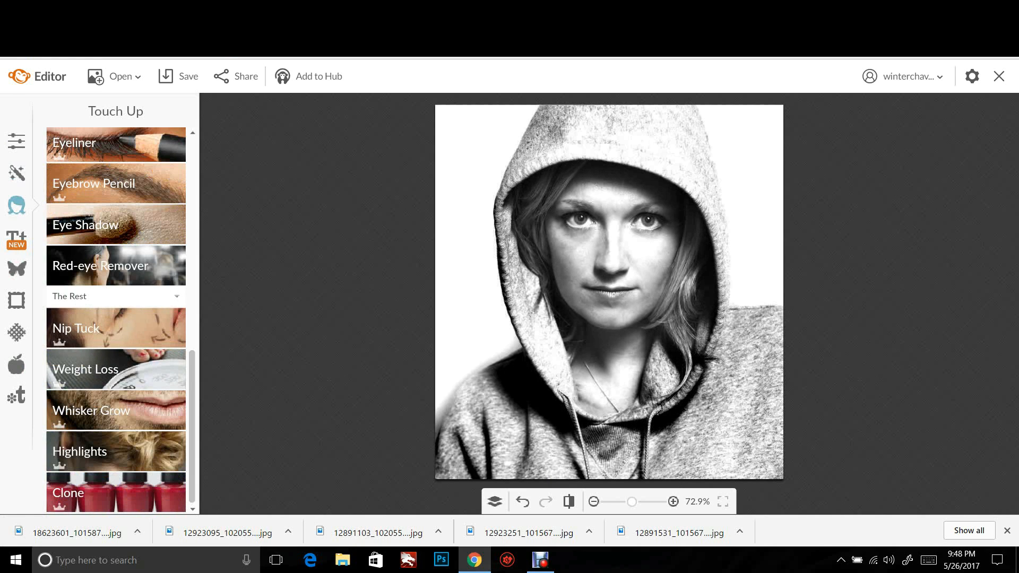
scroll(116, 319, "up", 6)
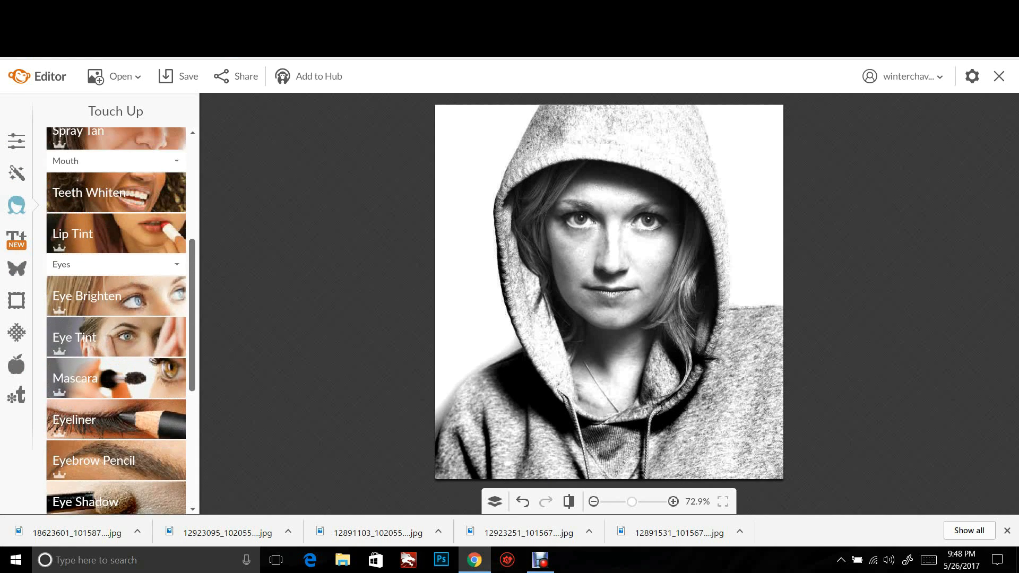
scroll(116, 319, "up", 3)
left_click(79, 303)
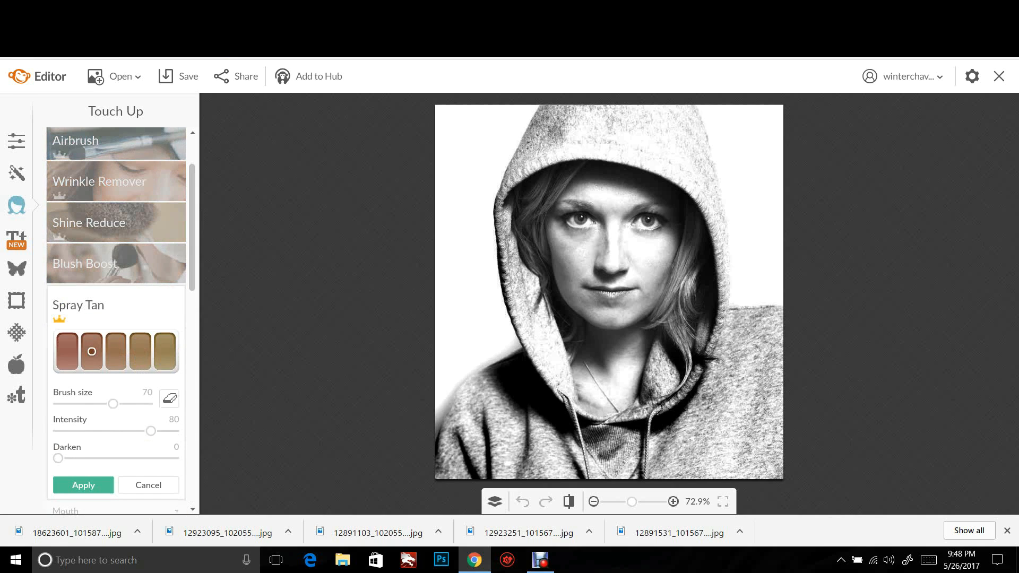
mouse_move(58, 458)
left_mouse_down()
mouse_move(85, 458)
mouse_move(71, 458)
left_mouse_up()
left_click(95, 404)
mouse_move(612, 271)
left_mouse_down()
mouse_move(616, 231)
mouse_move(627, 266)
mouse_move(627, 240)
mouse_move(666, 236)
mouse_move(628, 391)
mouse_move(598, 402)
mouse_move(584, 350)
mouse_move(589, 341)
mouse_move(587, 371)
mouse_move(611, 348)
mouse_move(598, 378)
mouse_move(631, 347)
mouse_move(591, 330)
mouse_move(619, 328)
mouse_move(629, 307)
mouse_move(592, 308)
mouse_move(576, 298)
mouse_move(558, 277)
mouse_move(552, 223)
mouse_move(592, 234)
mouse_move(561, 236)
mouse_move(576, 281)
mouse_move(563, 248)
mouse_move(560, 261)
mouse_move(578, 305)
mouse_move(584, 293)
mouse_move(595, 300)
mouse_move(579, 287)
mouse_move(594, 274)
mouse_move(642, 277)
mouse_move(610, 237)
mouse_move(590, 250)
mouse_move(616, 246)
mouse_move(616, 210)
mouse_move(651, 193)
mouse_move(591, 181)
mouse_move(573, 192)
mouse_move(595, 199)
left_mouse_up()
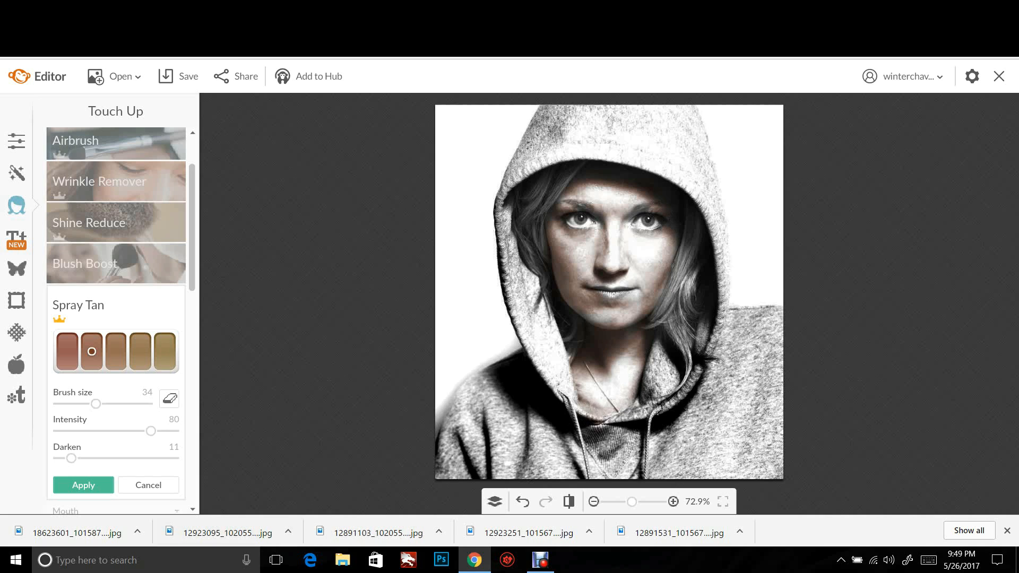
left_click(170, 399)
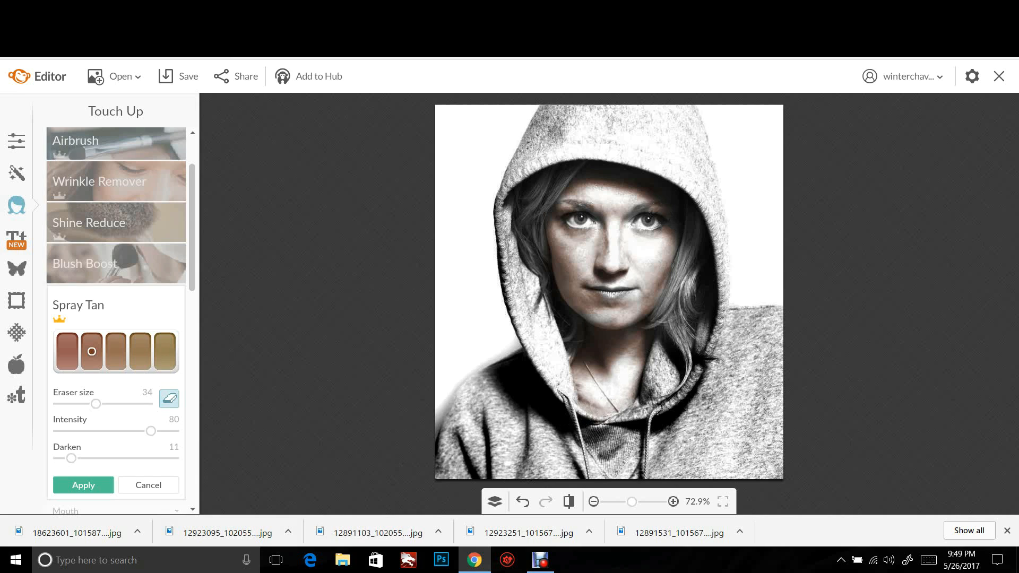
left_click(83, 485)
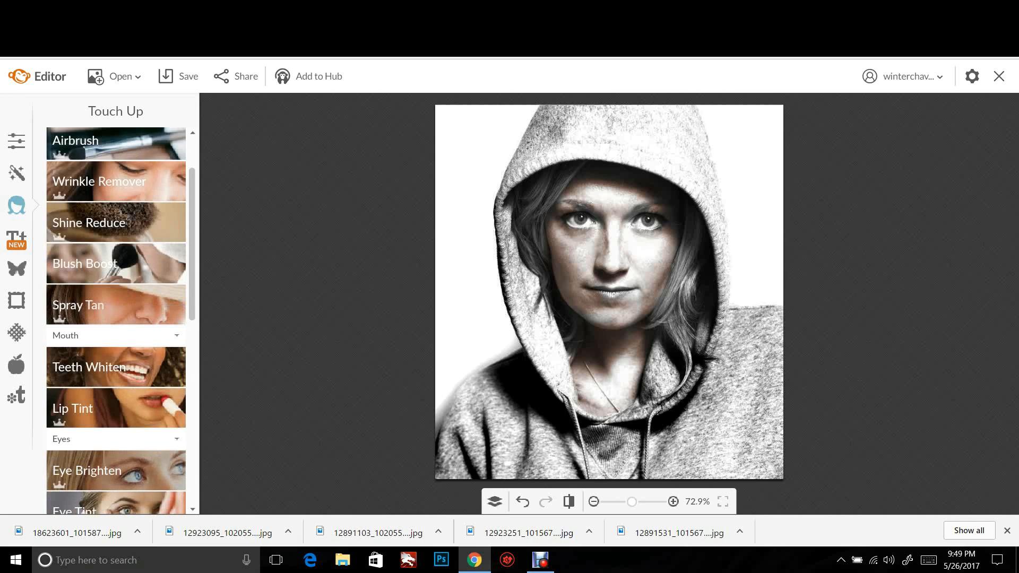
left_click(116, 264)
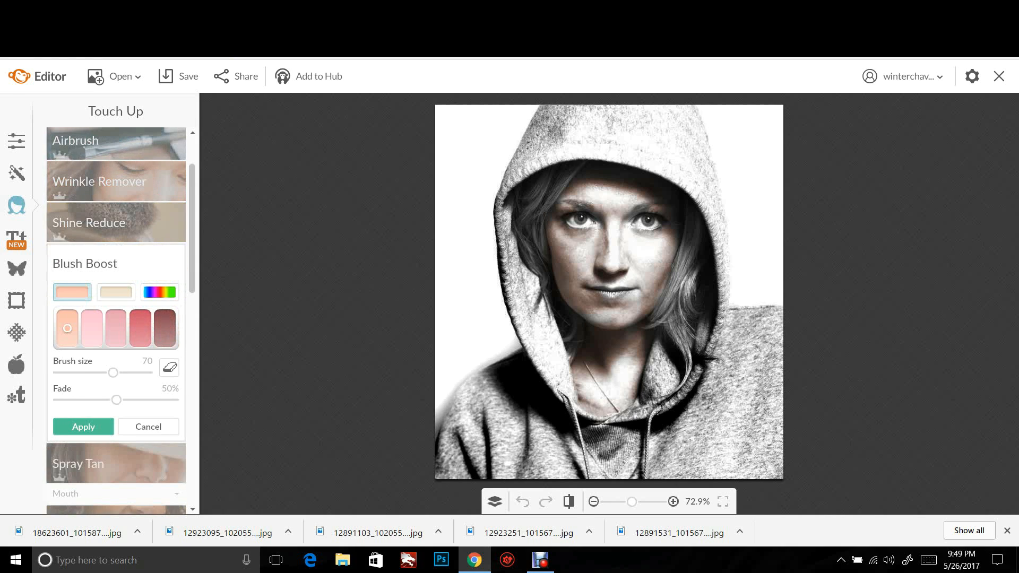
left_click(92, 328)
mouse_move(531, 230)
left_mouse_down()
mouse_move(567, 264)
mouse_move(560, 244)
left_mouse_up()
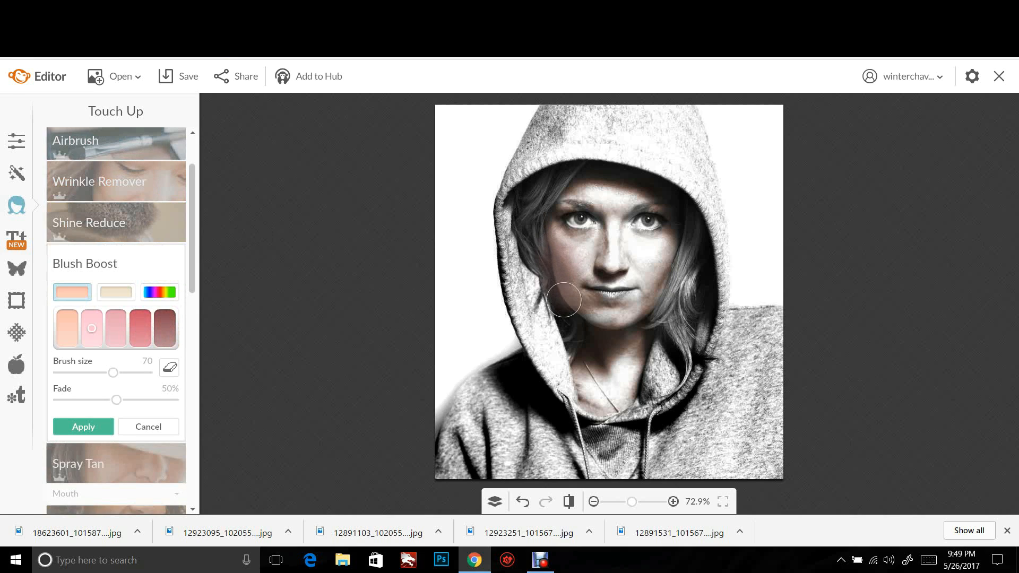
mouse_move(576, 335)
left_mouse_down()
mouse_move(561, 328)
mouse_move(547, 245)
left_mouse_up()
left_click(148, 427)
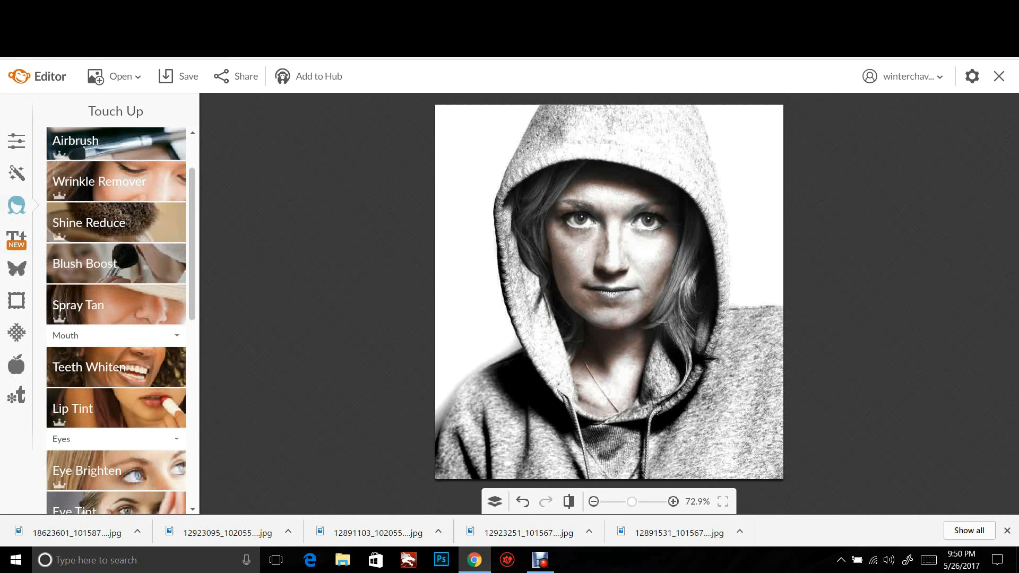
left_click(116, 264)
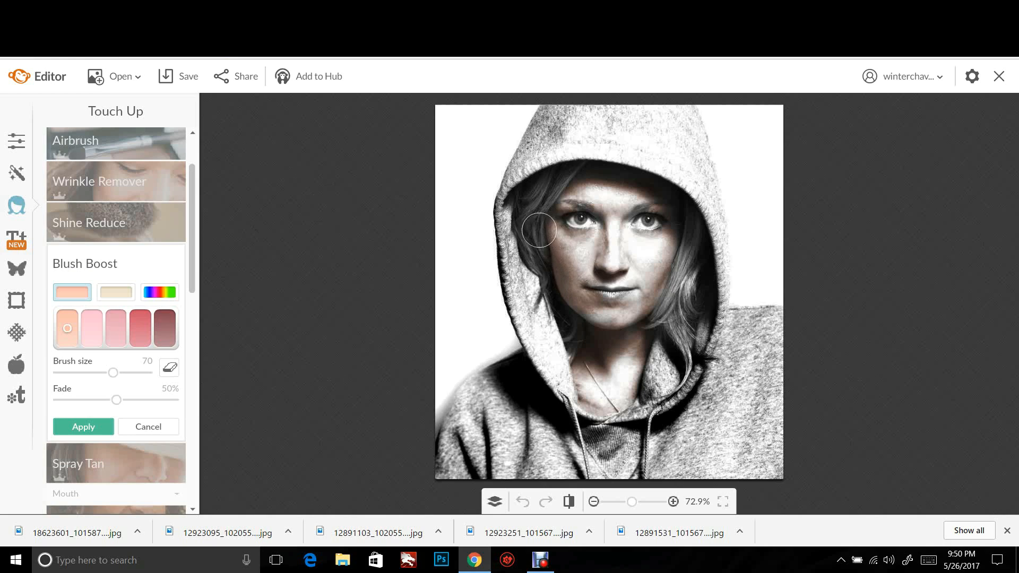
left_click_drag(113, 373, 93, 373)
left_click(149, 427)
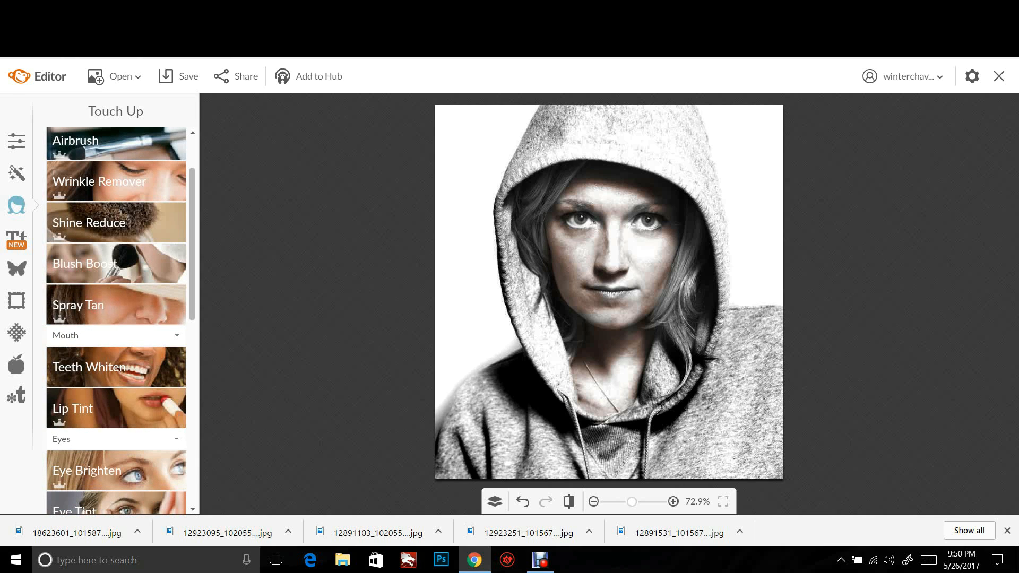
Paint pink f2aec4 Highlights over the woman's cheek on the left side of the hooded portrait
scroll(143, 417, "down", 4)
scroll(117, 320, "down", 5)
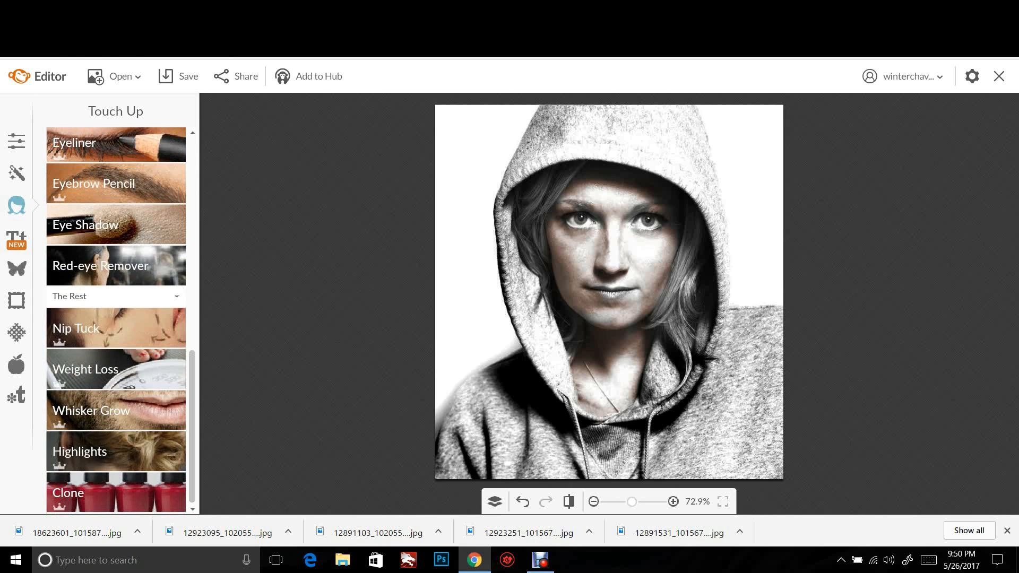
left_click(116, 451)
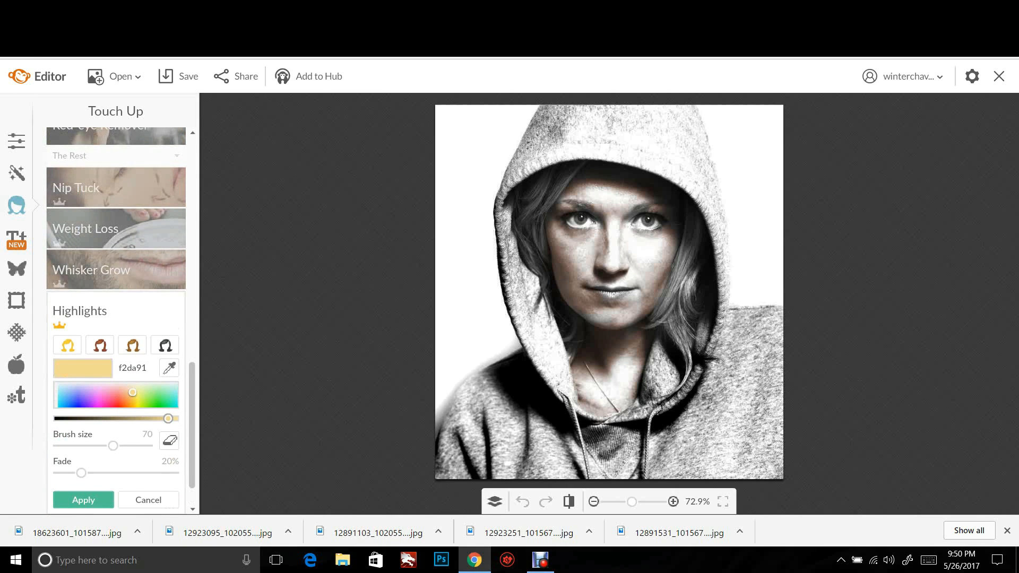
left_click_drag(132, 392, 111, 390)
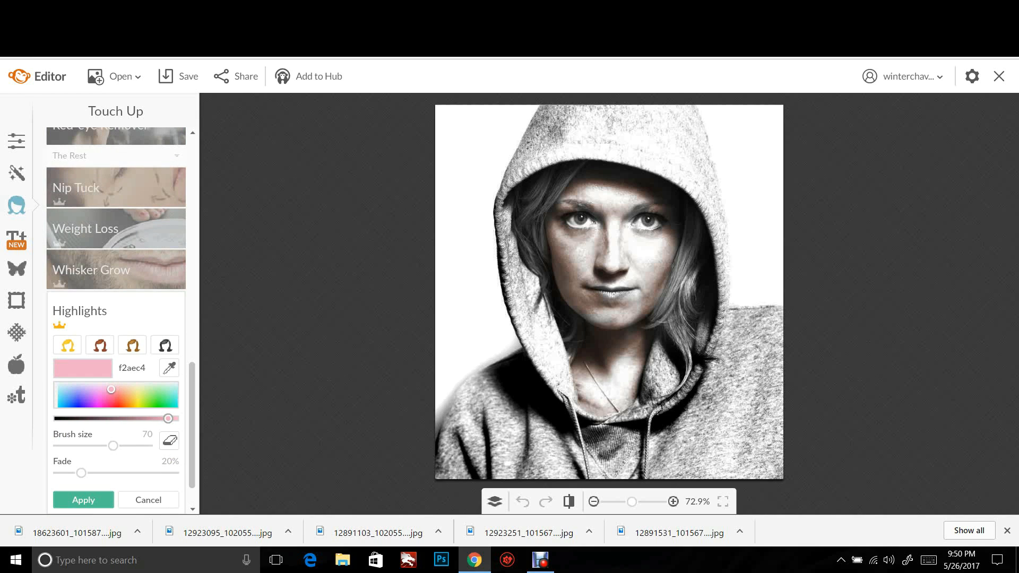
mouse_move(597, 255)
left_mouse_down()
mouse_move(574, 257)
mouse_move(557, 245)
mouse_move(565, 263)
left_mouse_up()
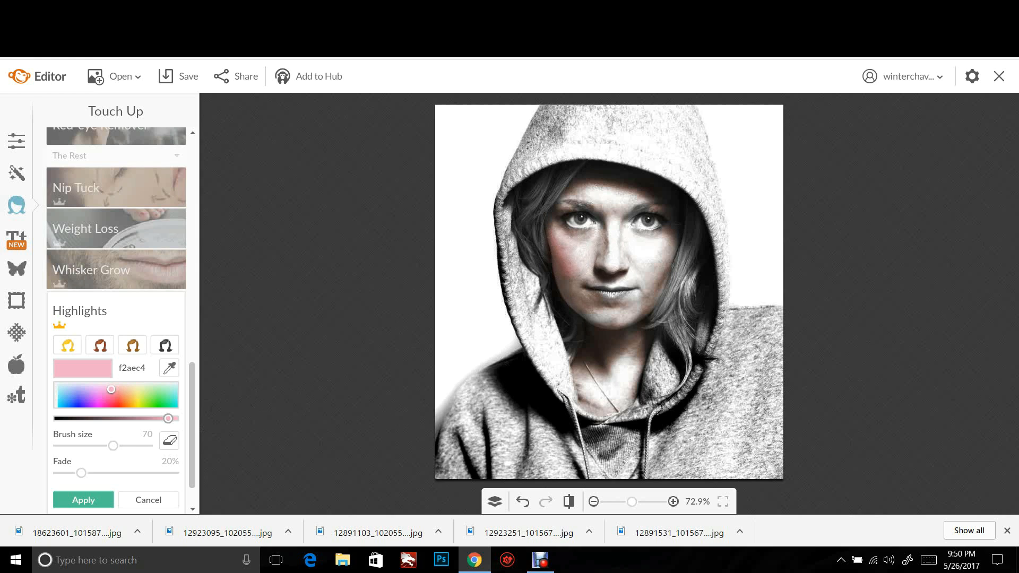
Change the cheek highlight to the darker red a6515b with a 67% fade, and apply it
left_click(115, 396)
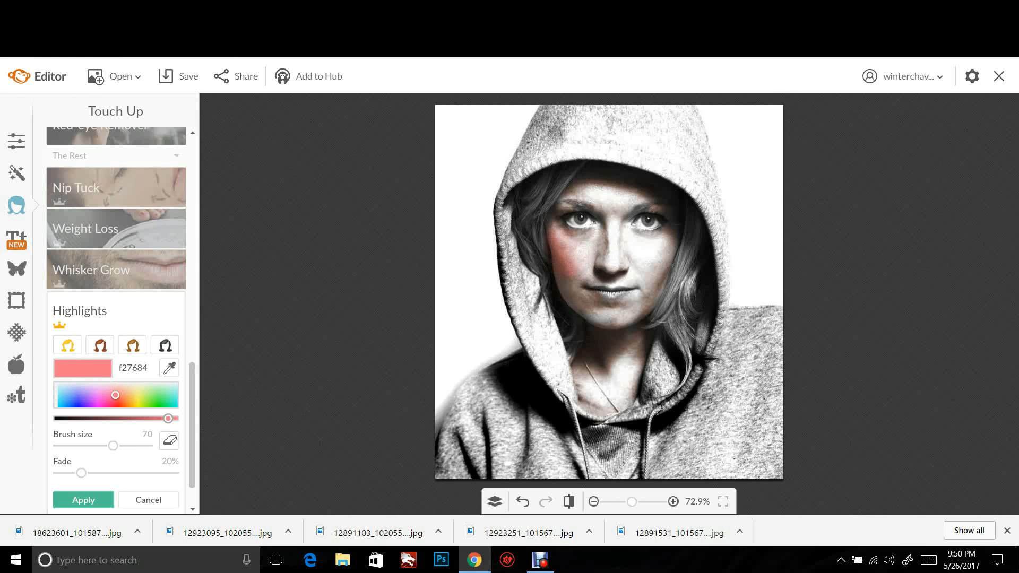
left_click_drag(168, 419, 134, 419)
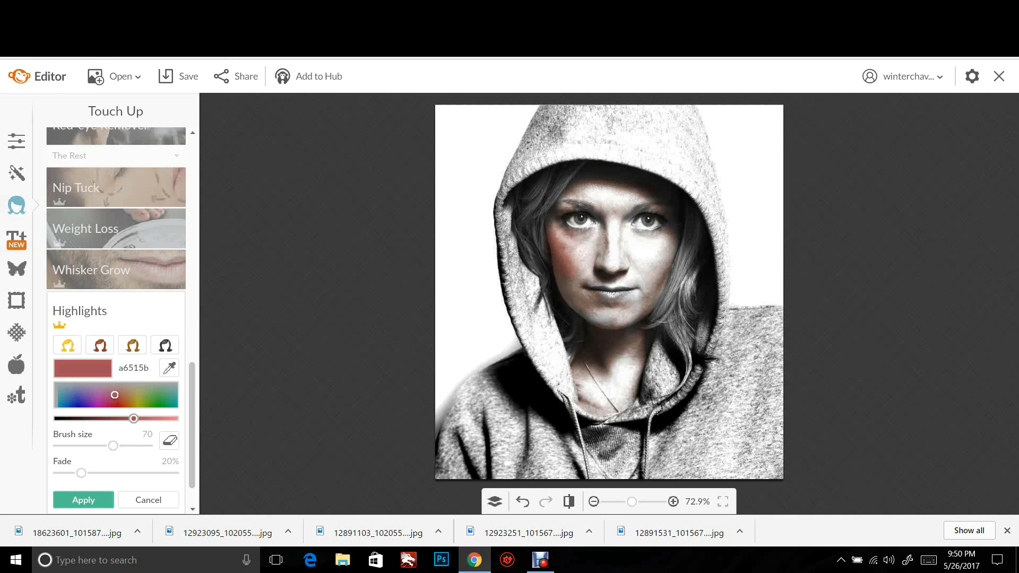
left_click_drag(81, 473, 136, 473)
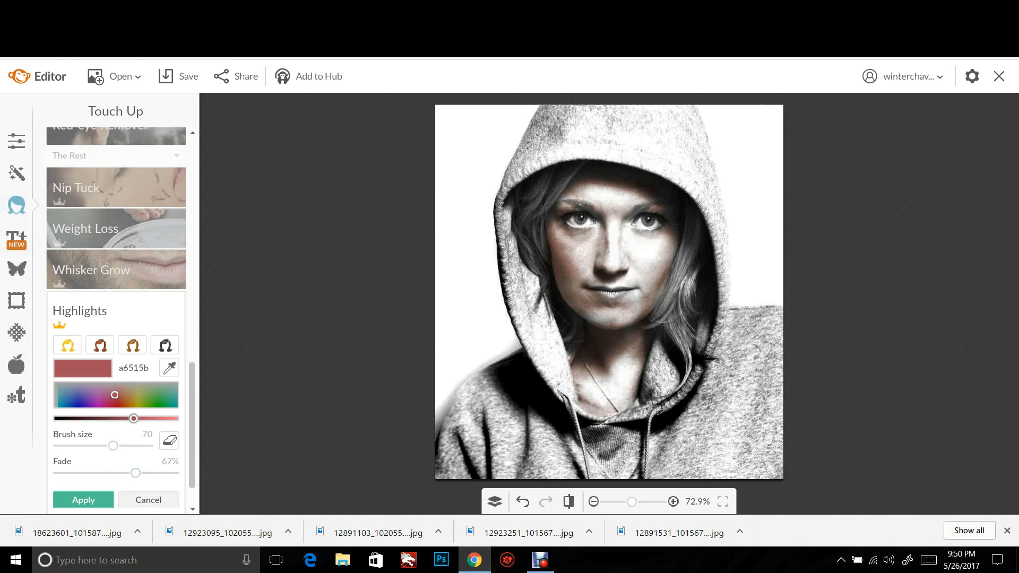
left_click(84, 500)
Try Blush Boost on both cheeks with the fourth, red shade at 1% fade, and discard it
left_click_drag(192, 435, 192, 250)
left_click(85, 269)
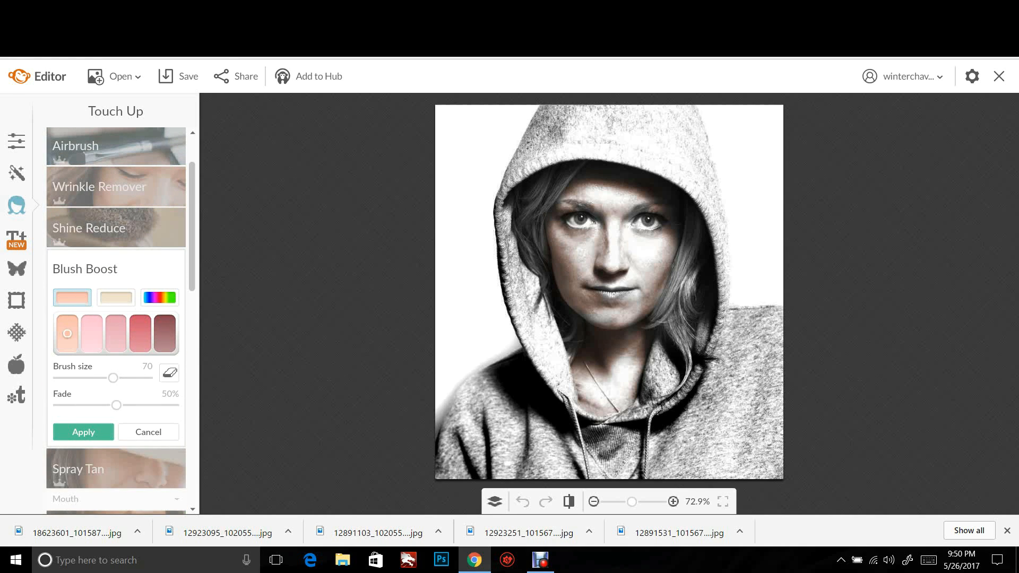
left_click(140, 334)
left_click(560, 256)
left_click(554, 244)
left_click(545, 243)
mouse_move(658, 268)
left_mouse_down()
mouse_move(669, 240)
mouse_move(653, 269)
left_mouse_up()
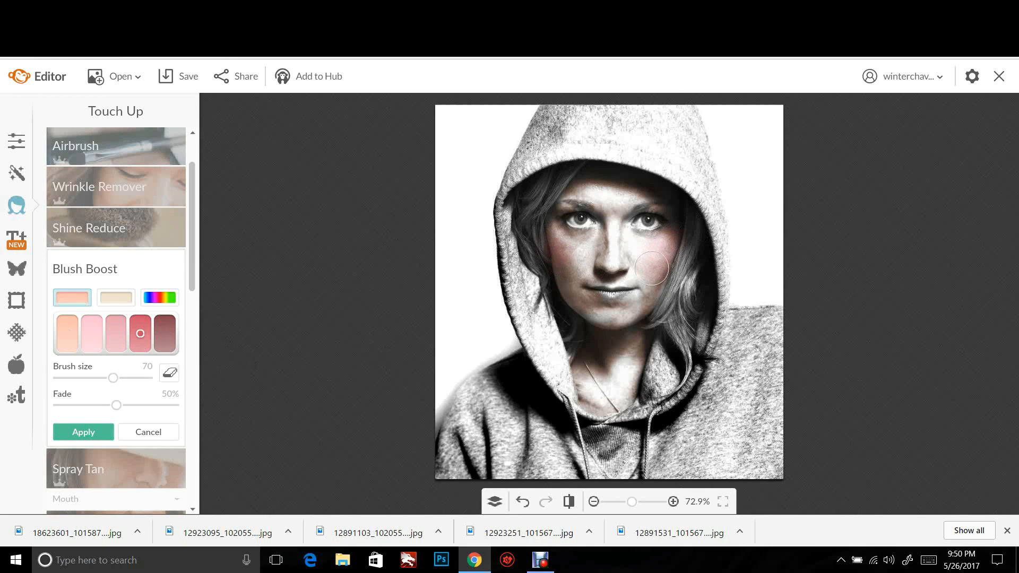
left_click(146, 405)
left_click_drag(146, 405, 58, 405)
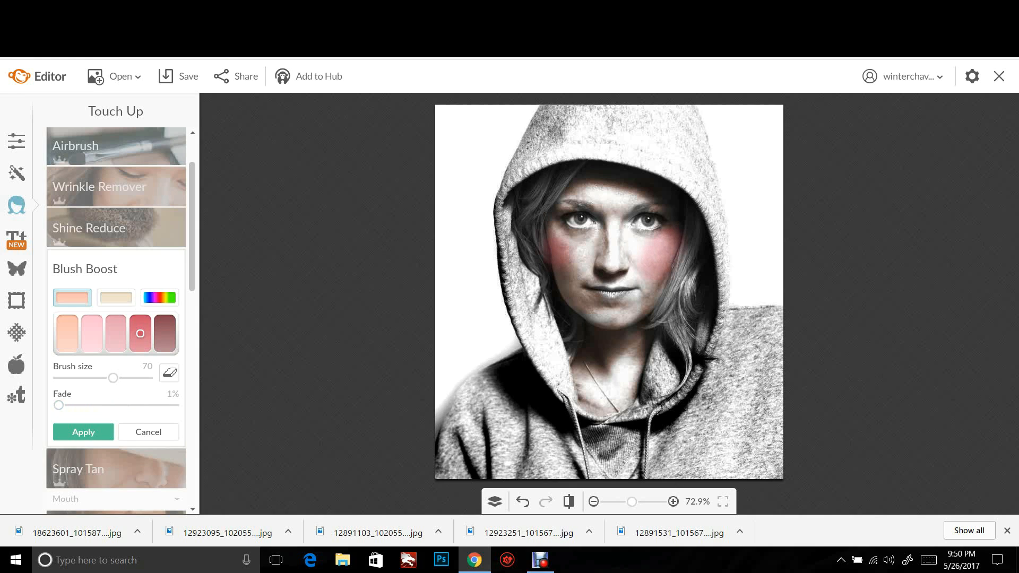
left_click(148, 431)
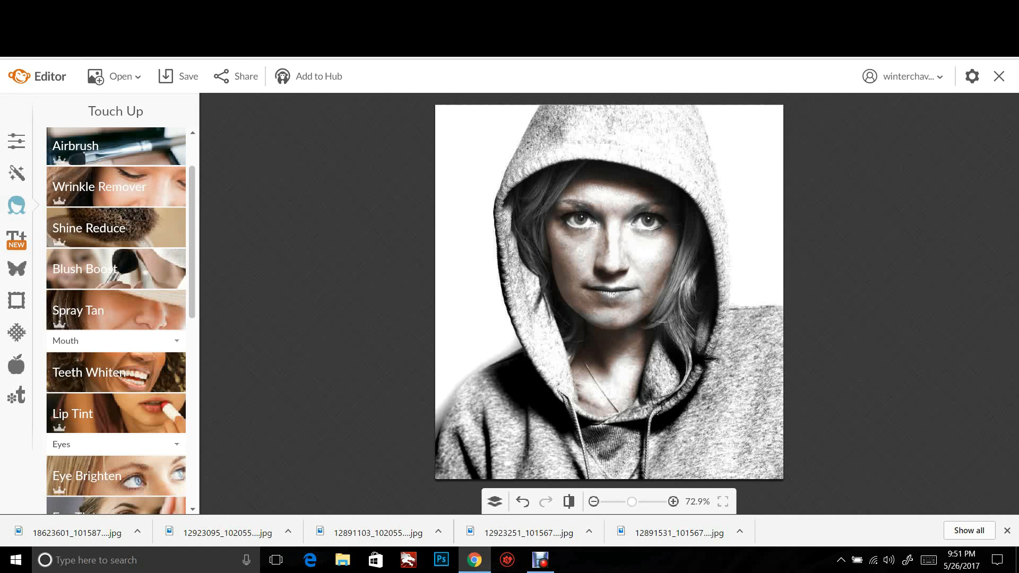
left_click(539, 560)
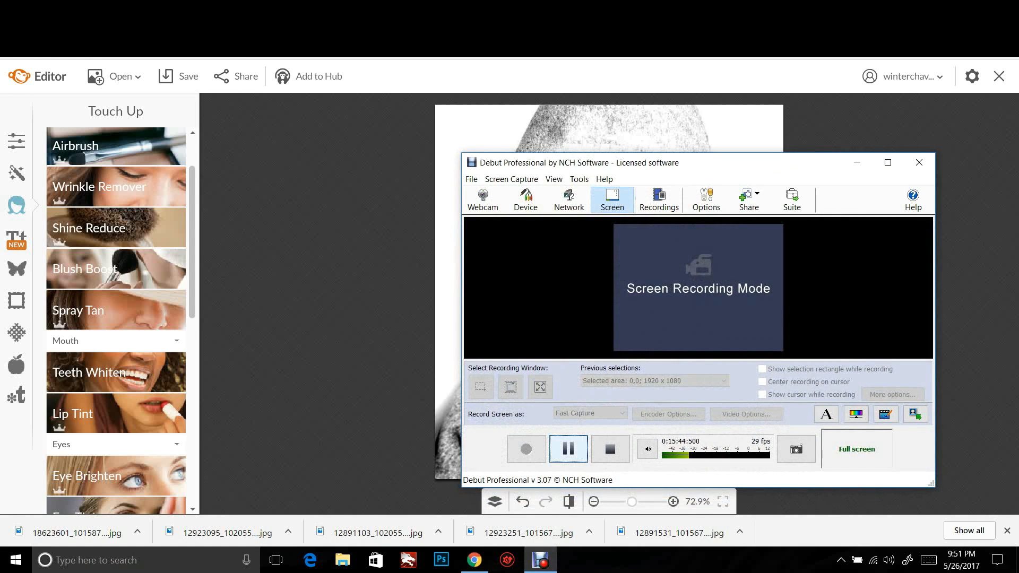